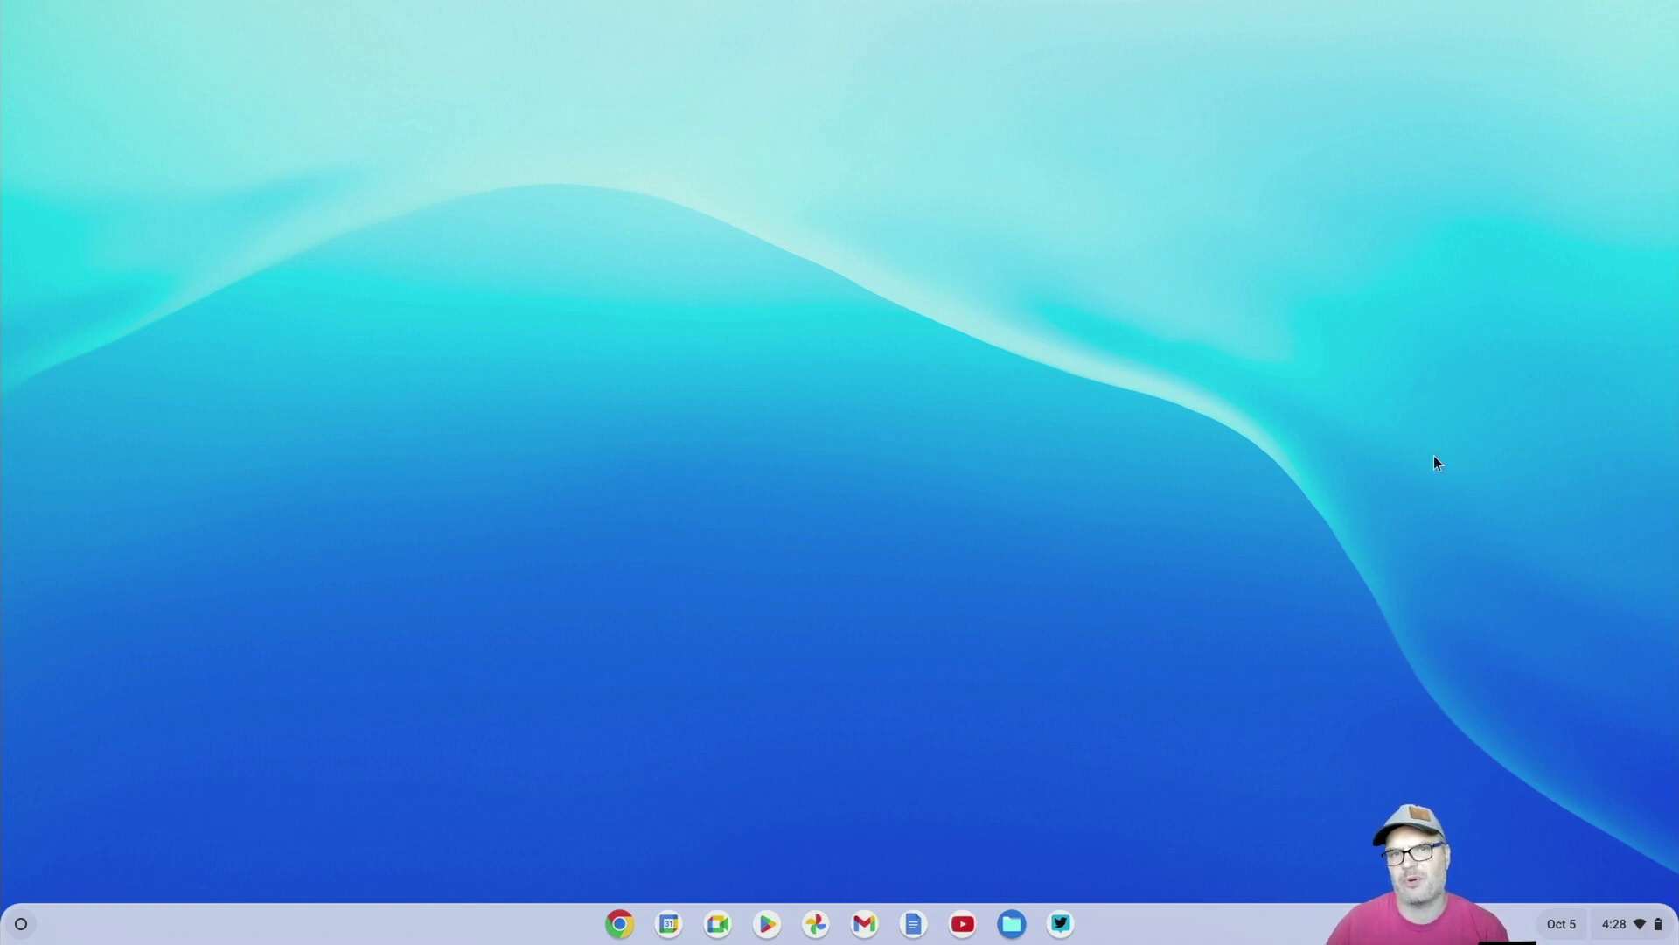
Check the release channel on the About ChromeOS details page, leaving it unchanged.
click(1629, 932)
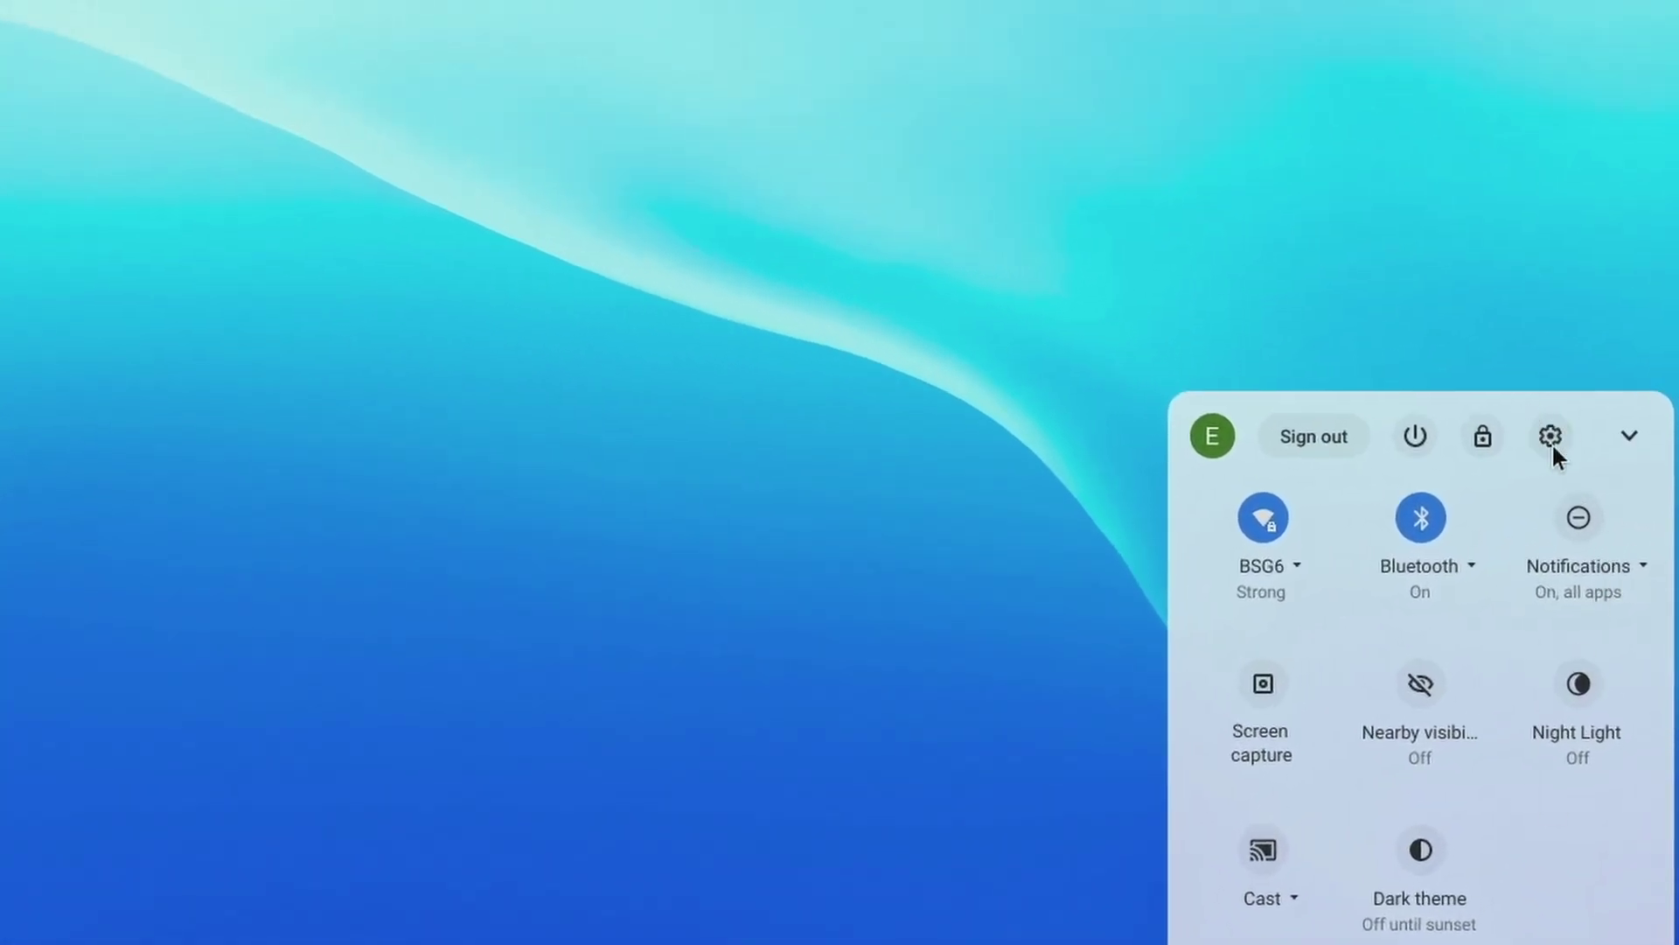
click(1548, 438)
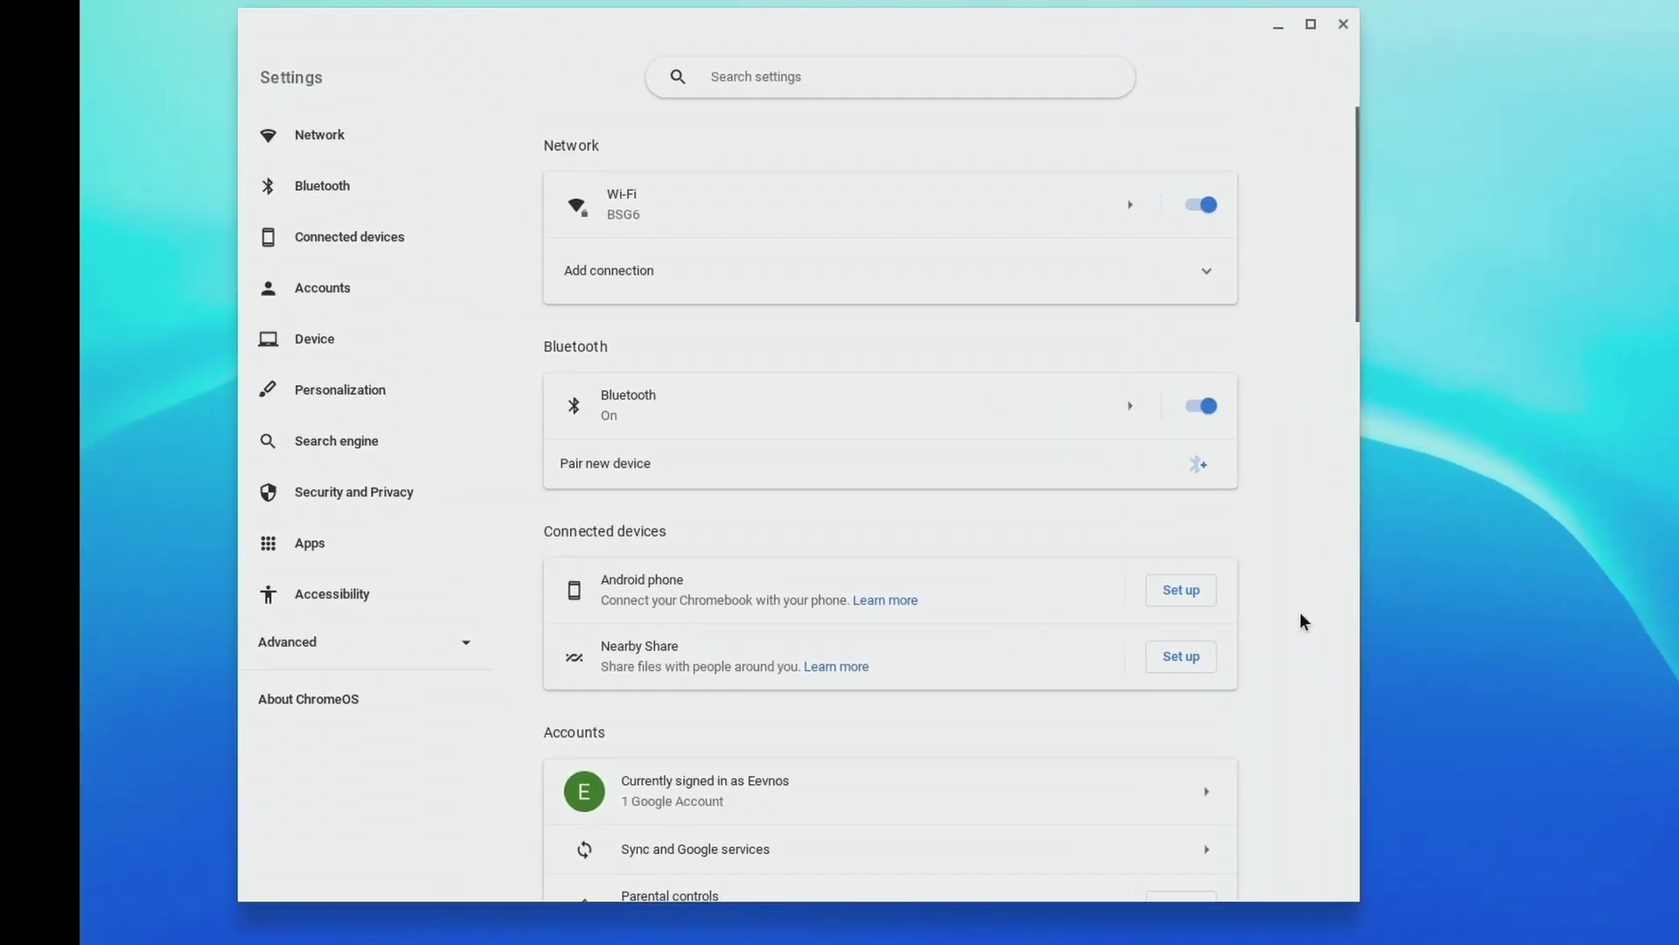
click(364, 699)
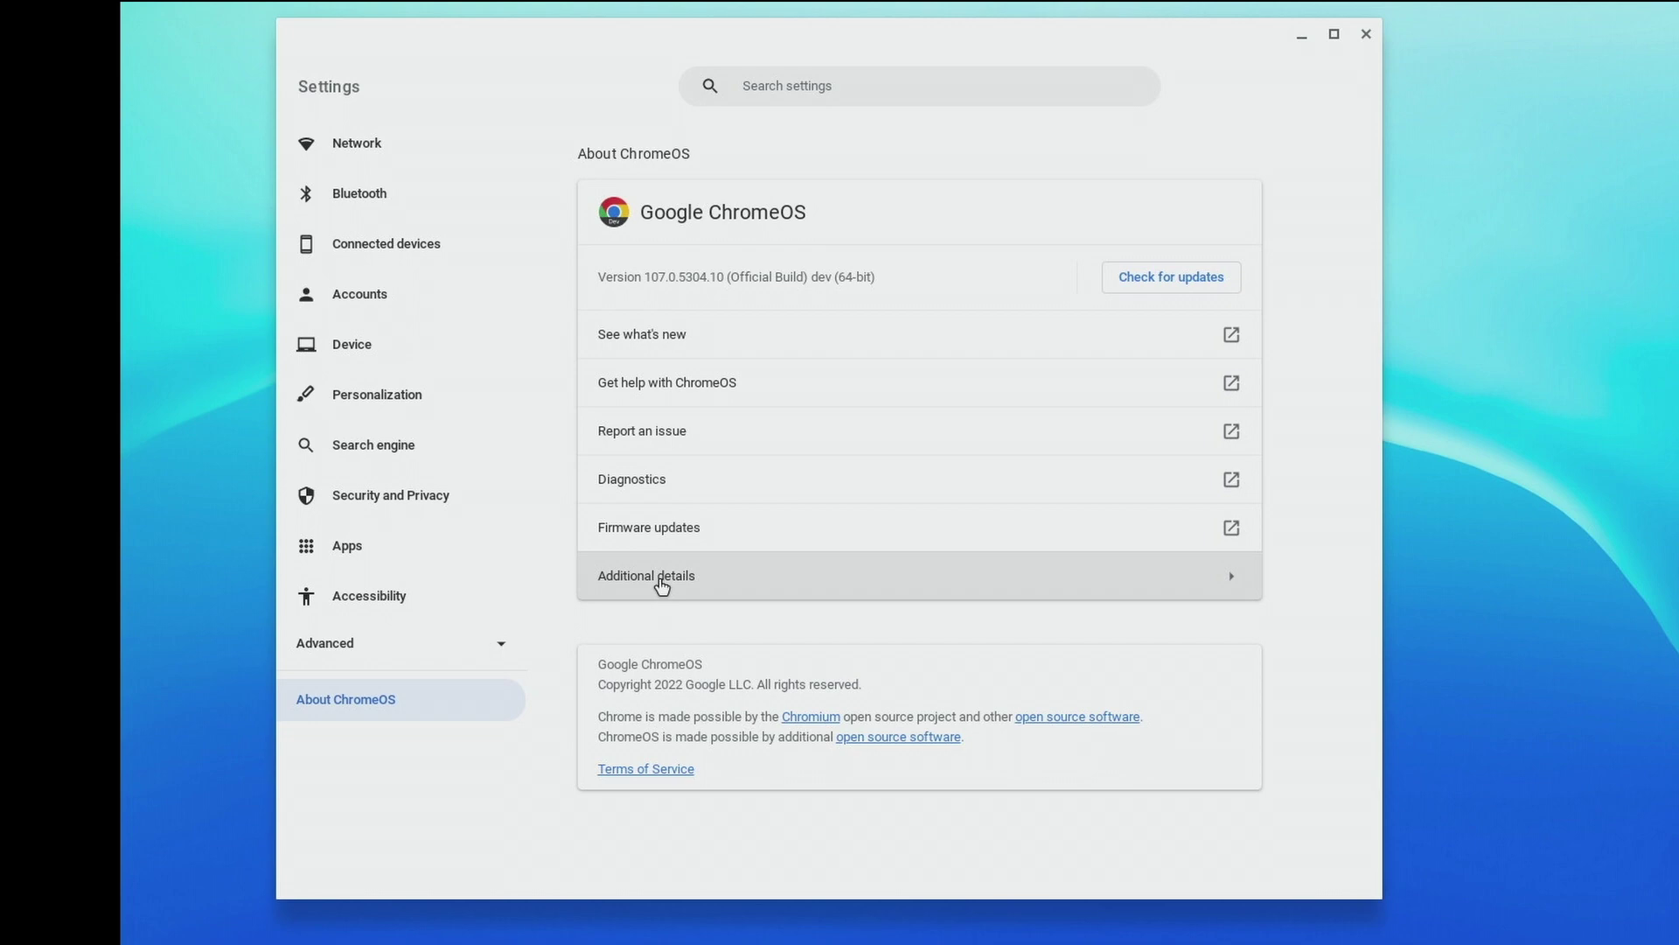
click(661, 584)
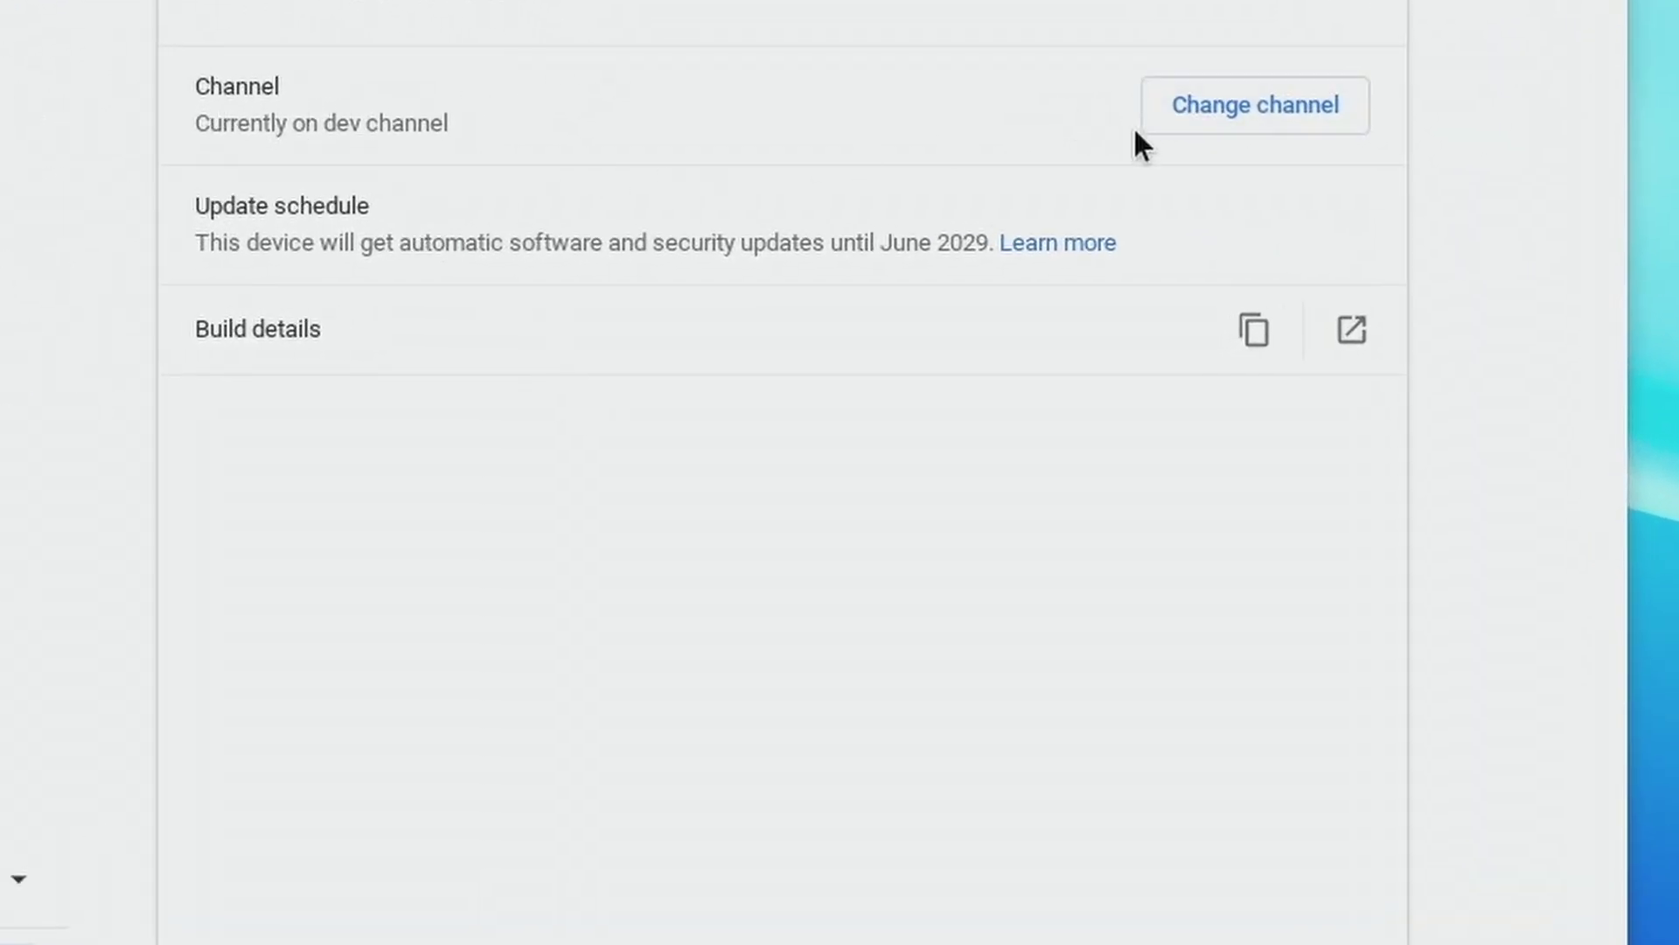
click(1226, 116)
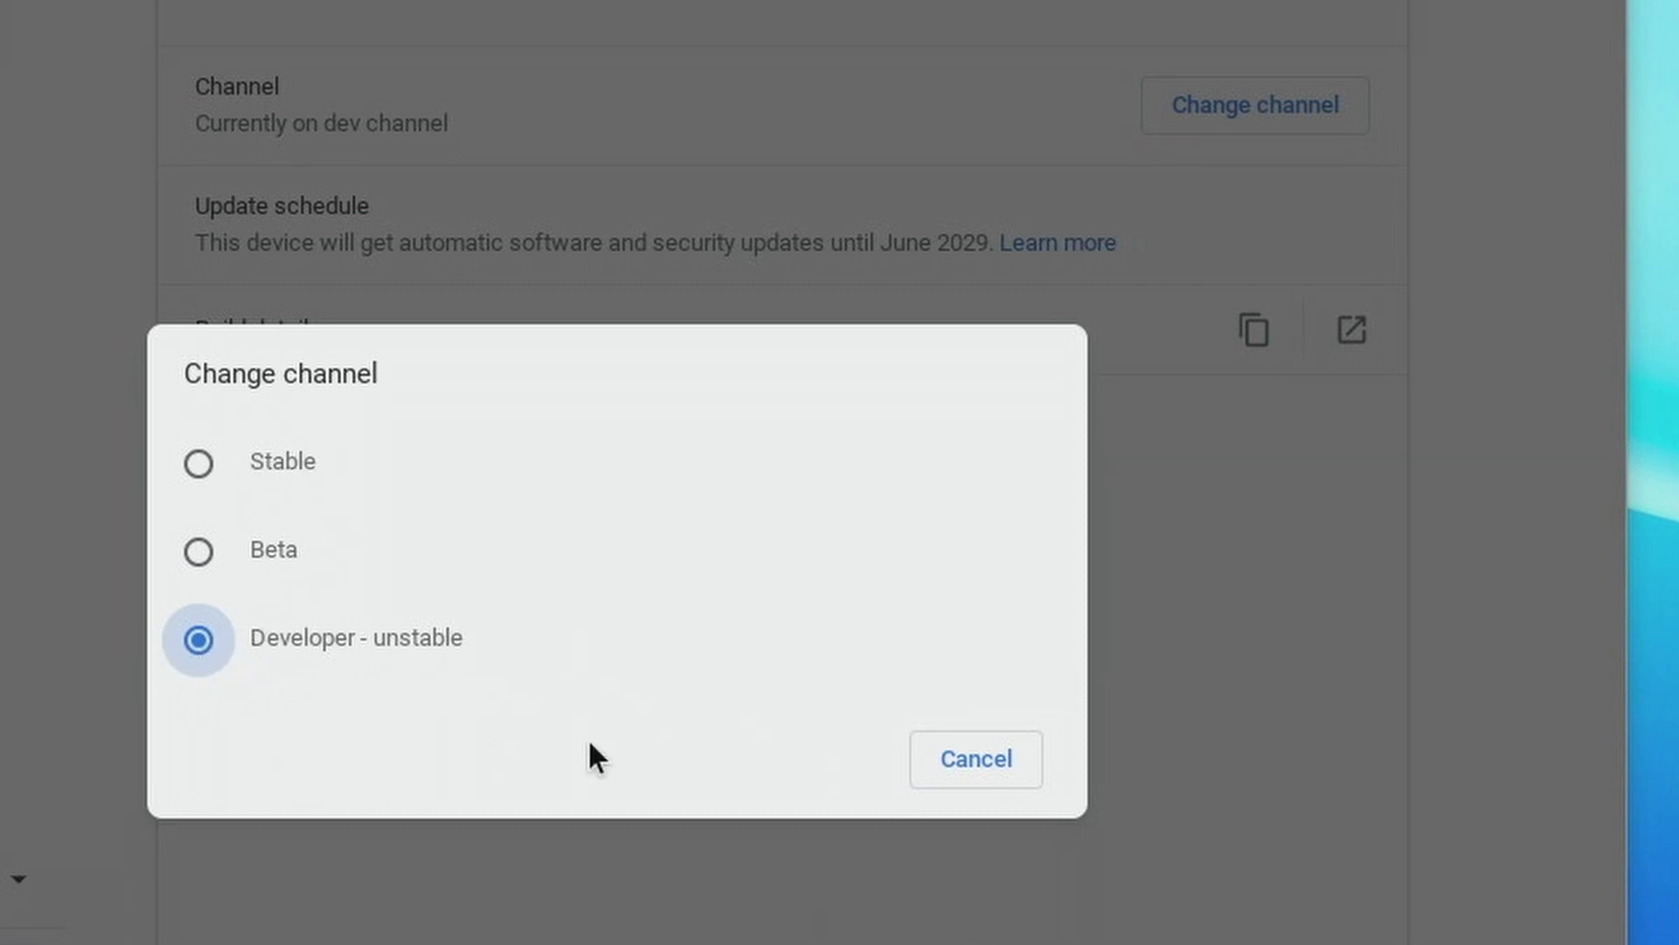
click(997, 761)
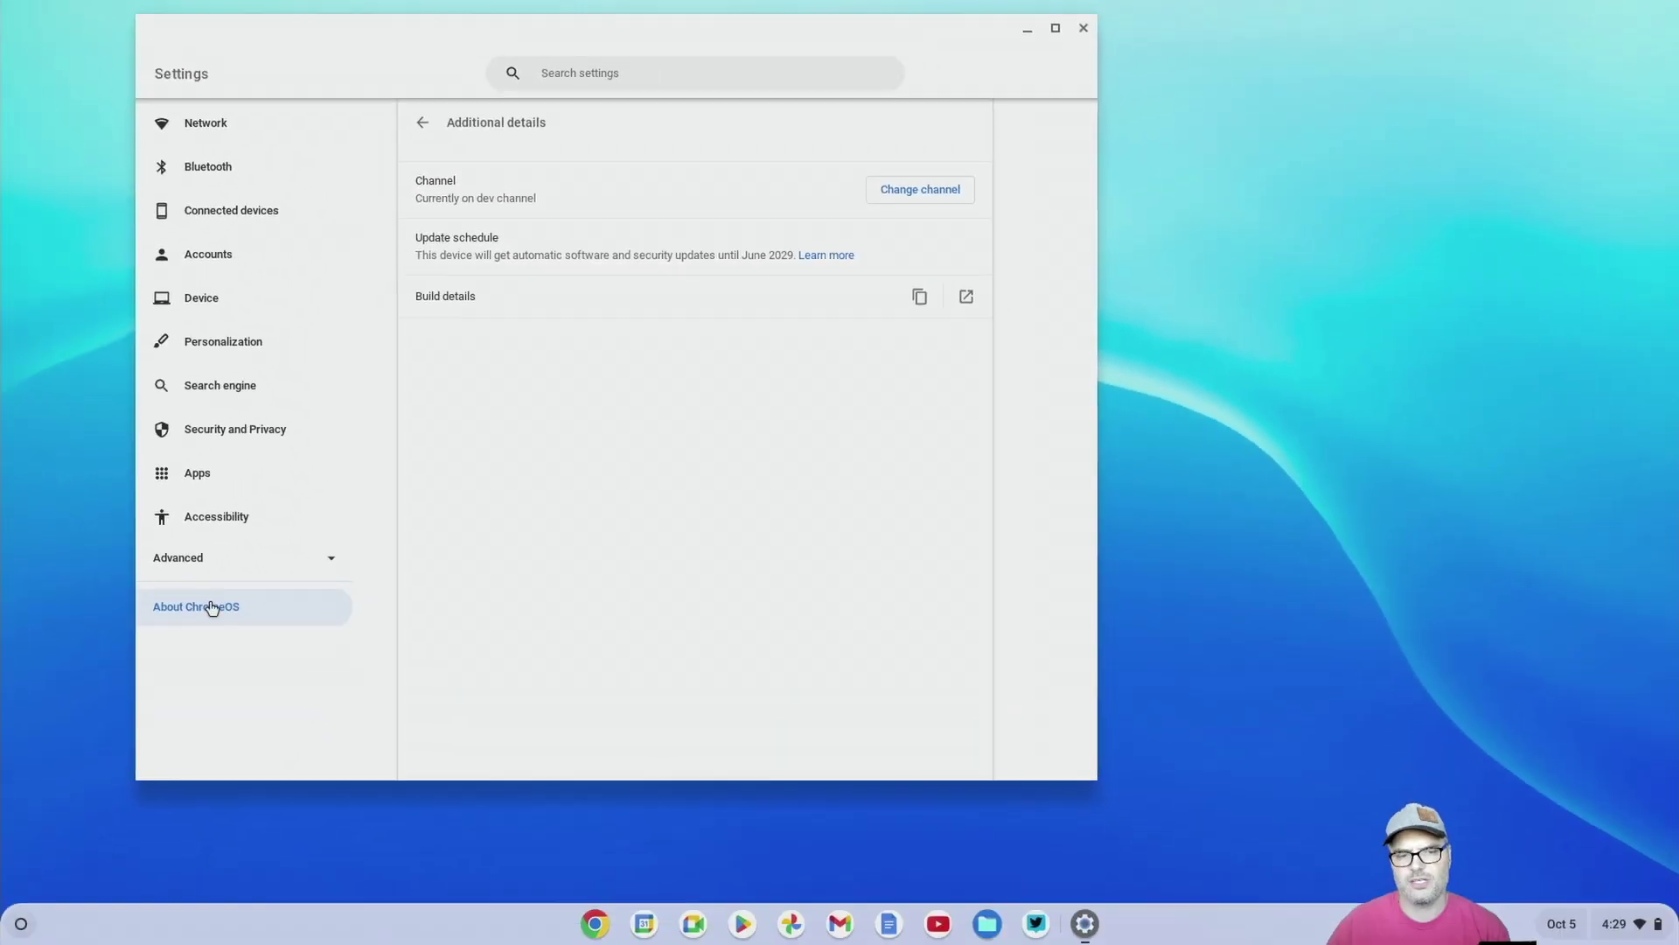
click(209, 608)
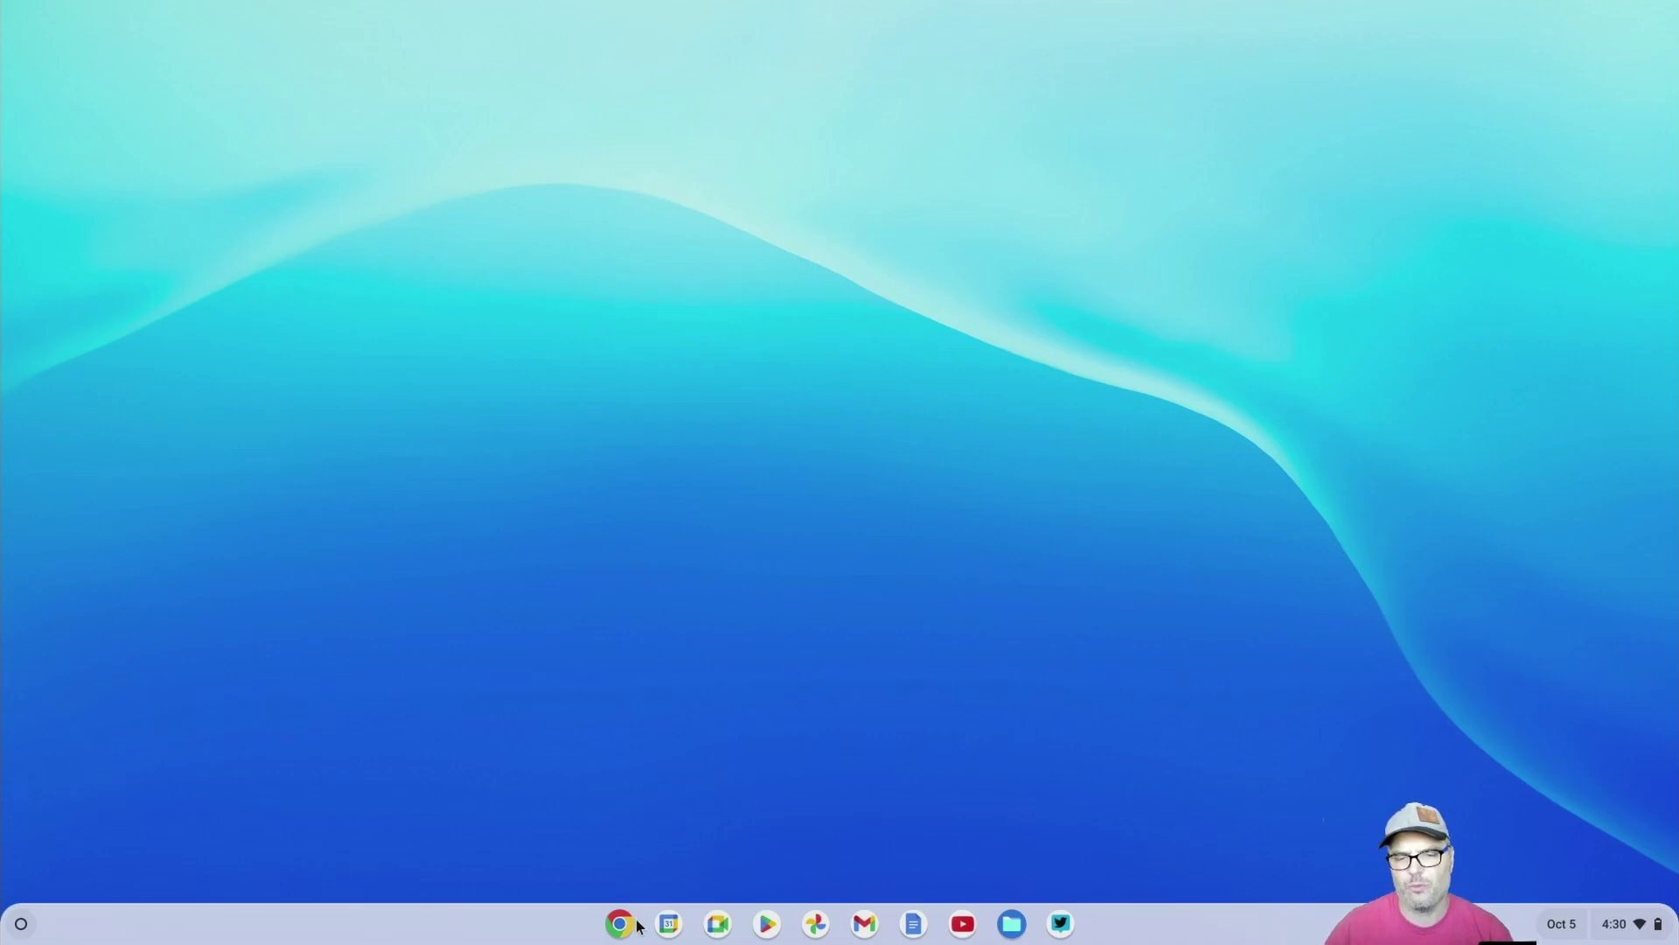
In Chrome's chrome://flags page, find 'bore' and keep Borealis Enabled set to Enabled.
click(621, 924)
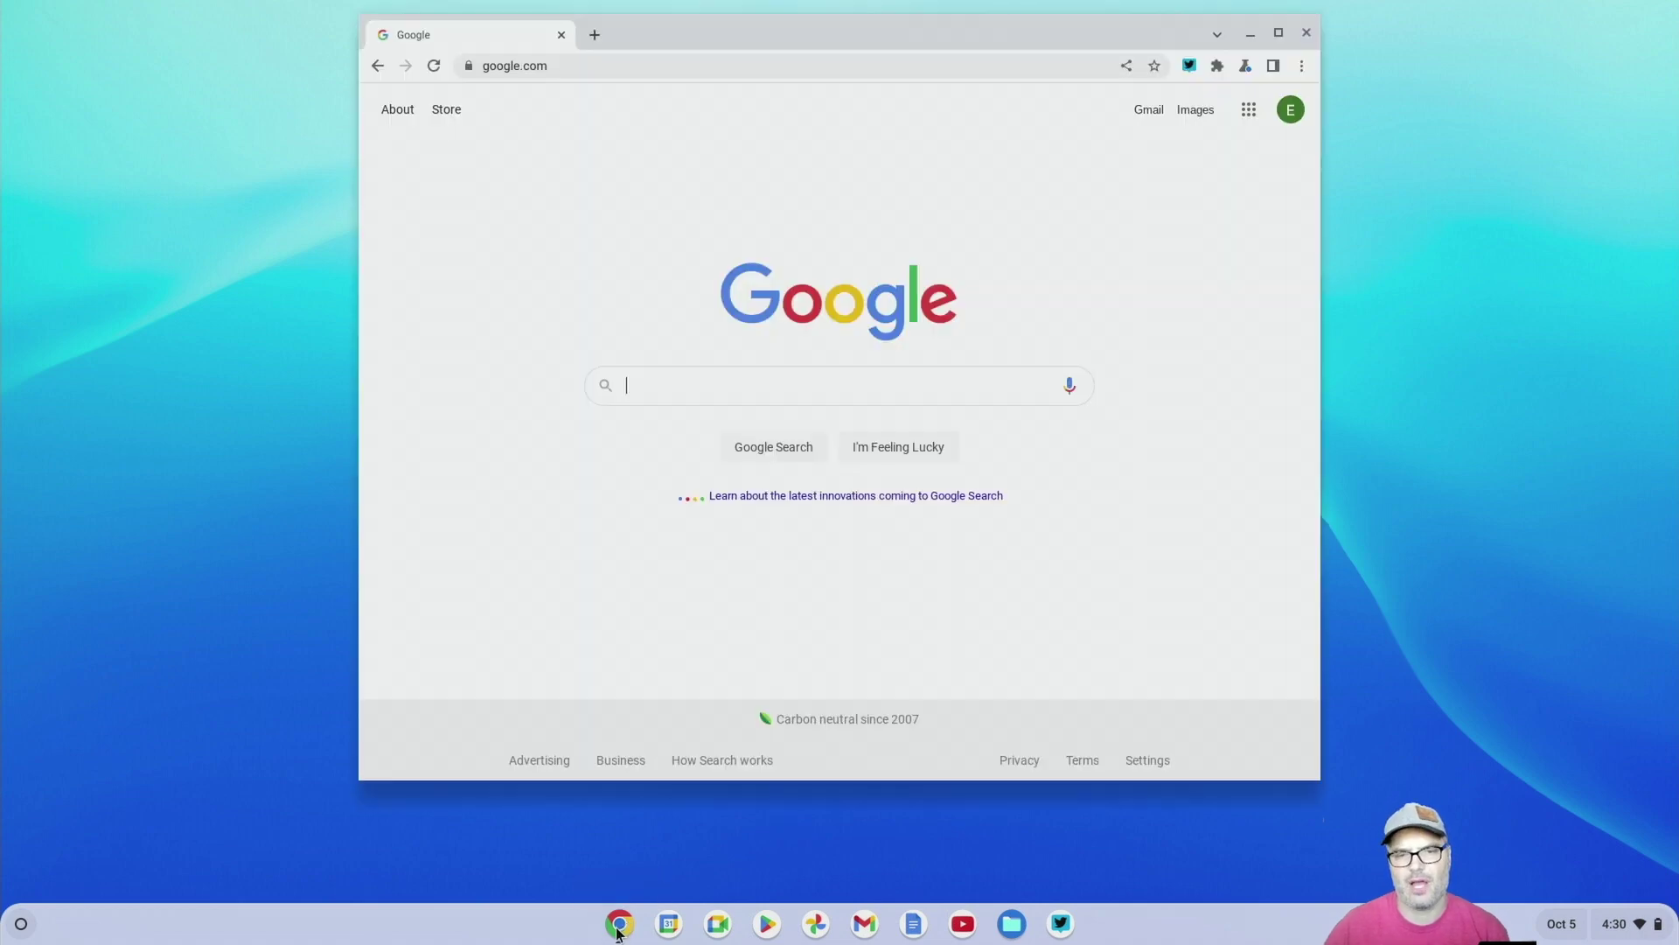
click(740, 66)
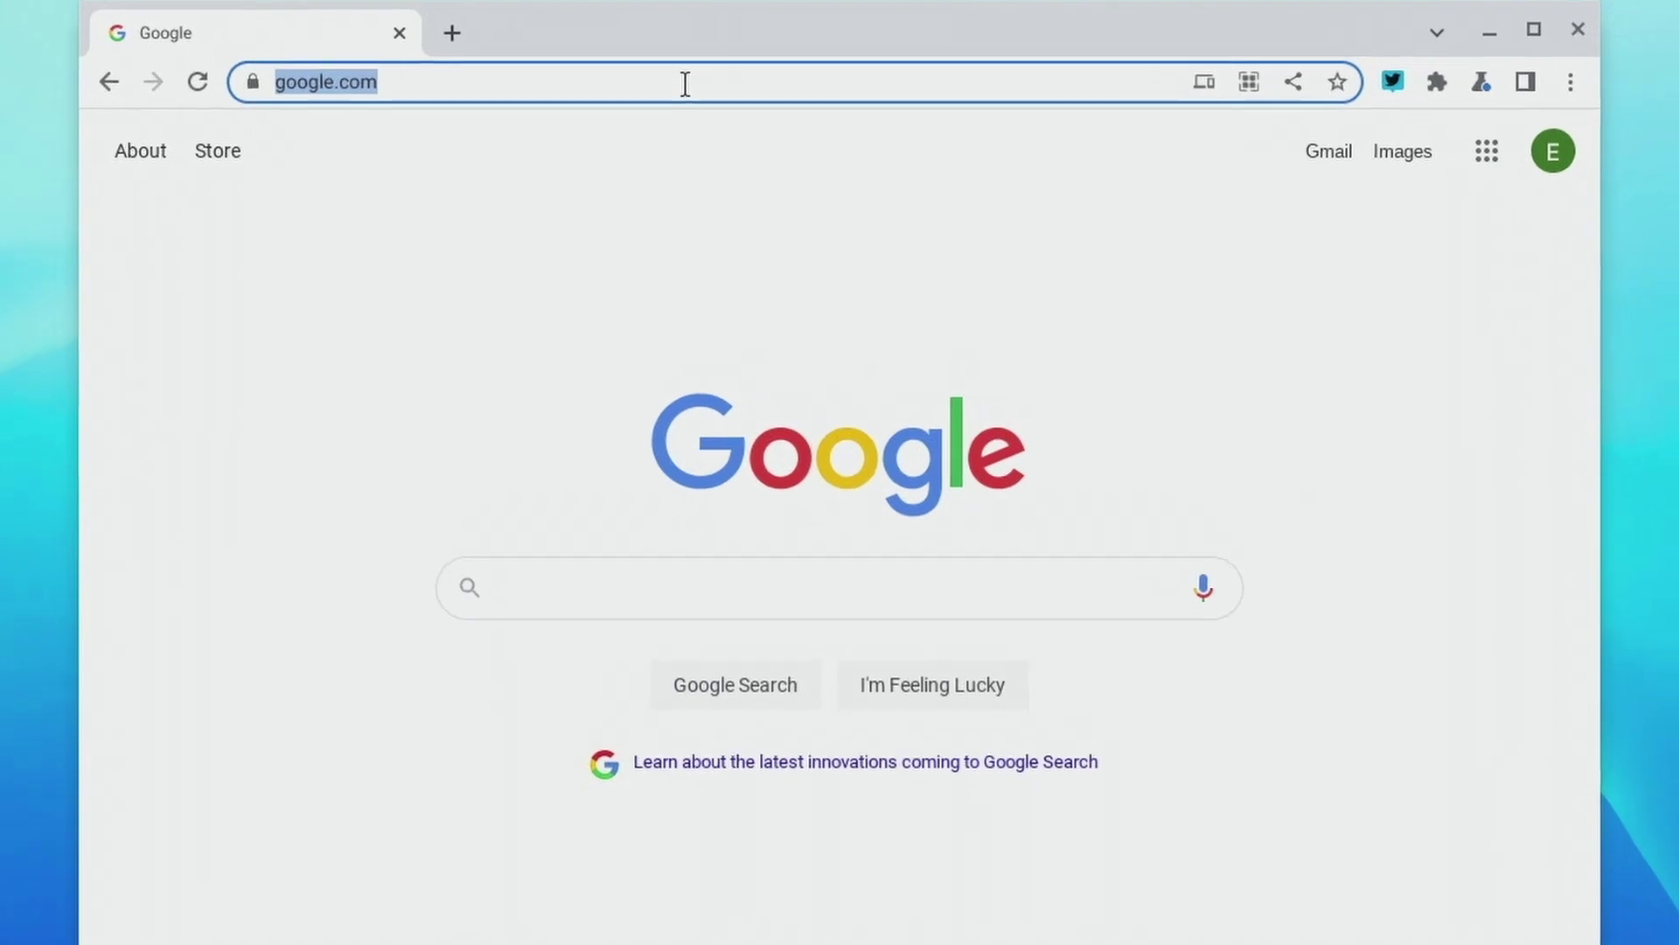
text(chrom)
key(BackSpace)
text(e://)
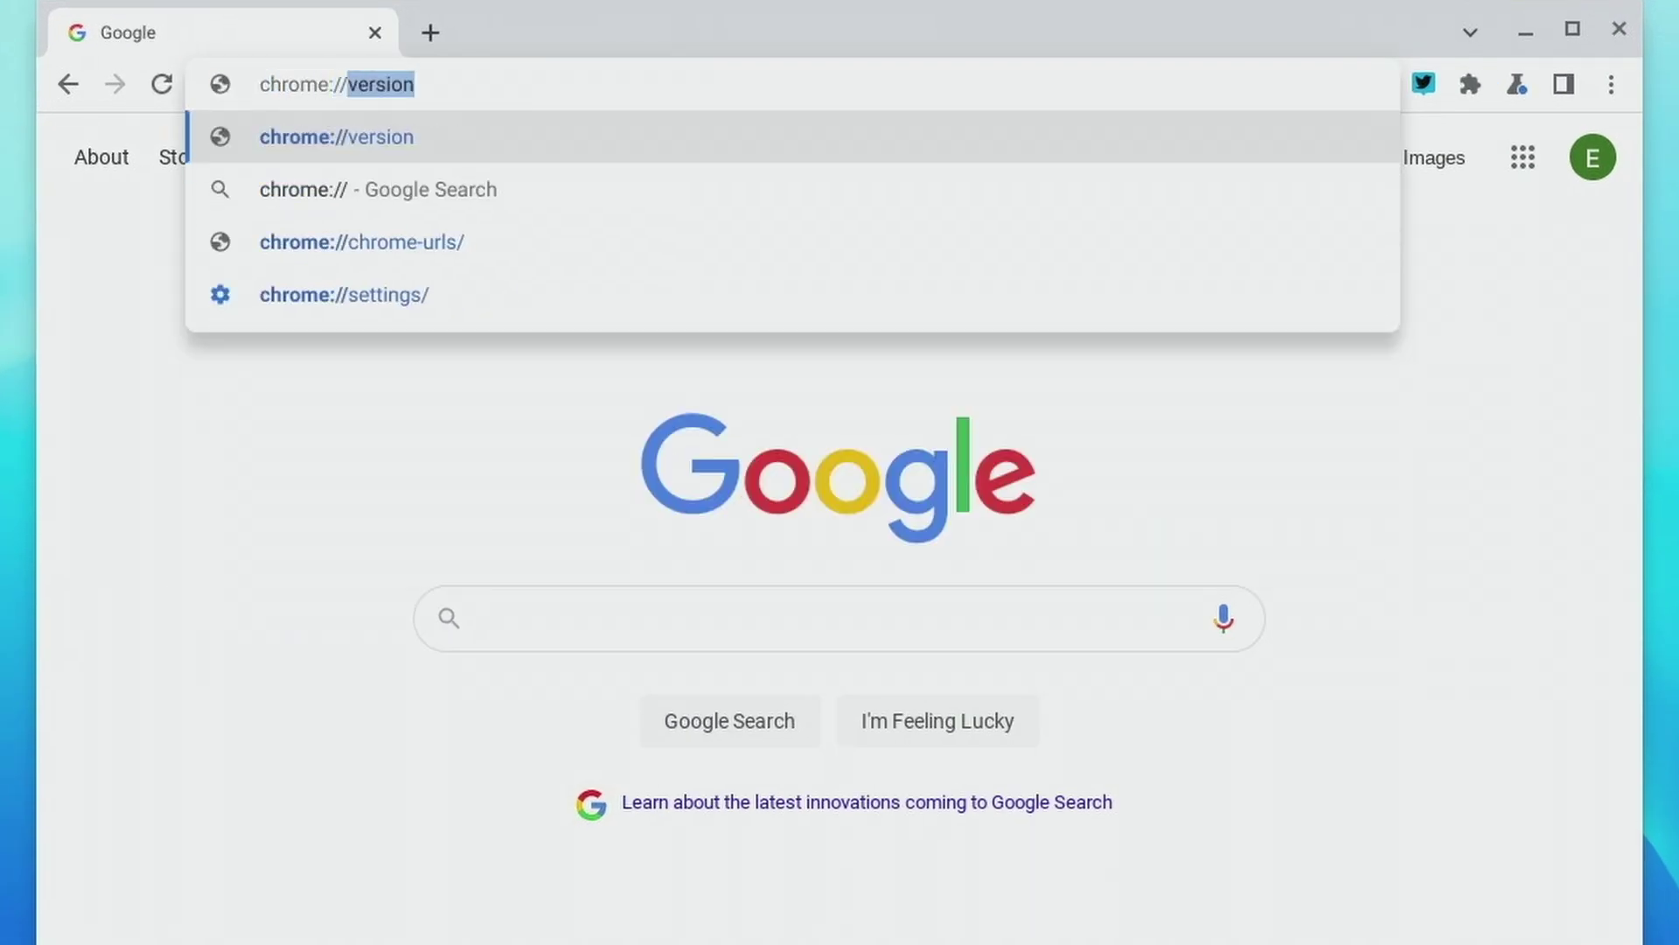
text(flag)
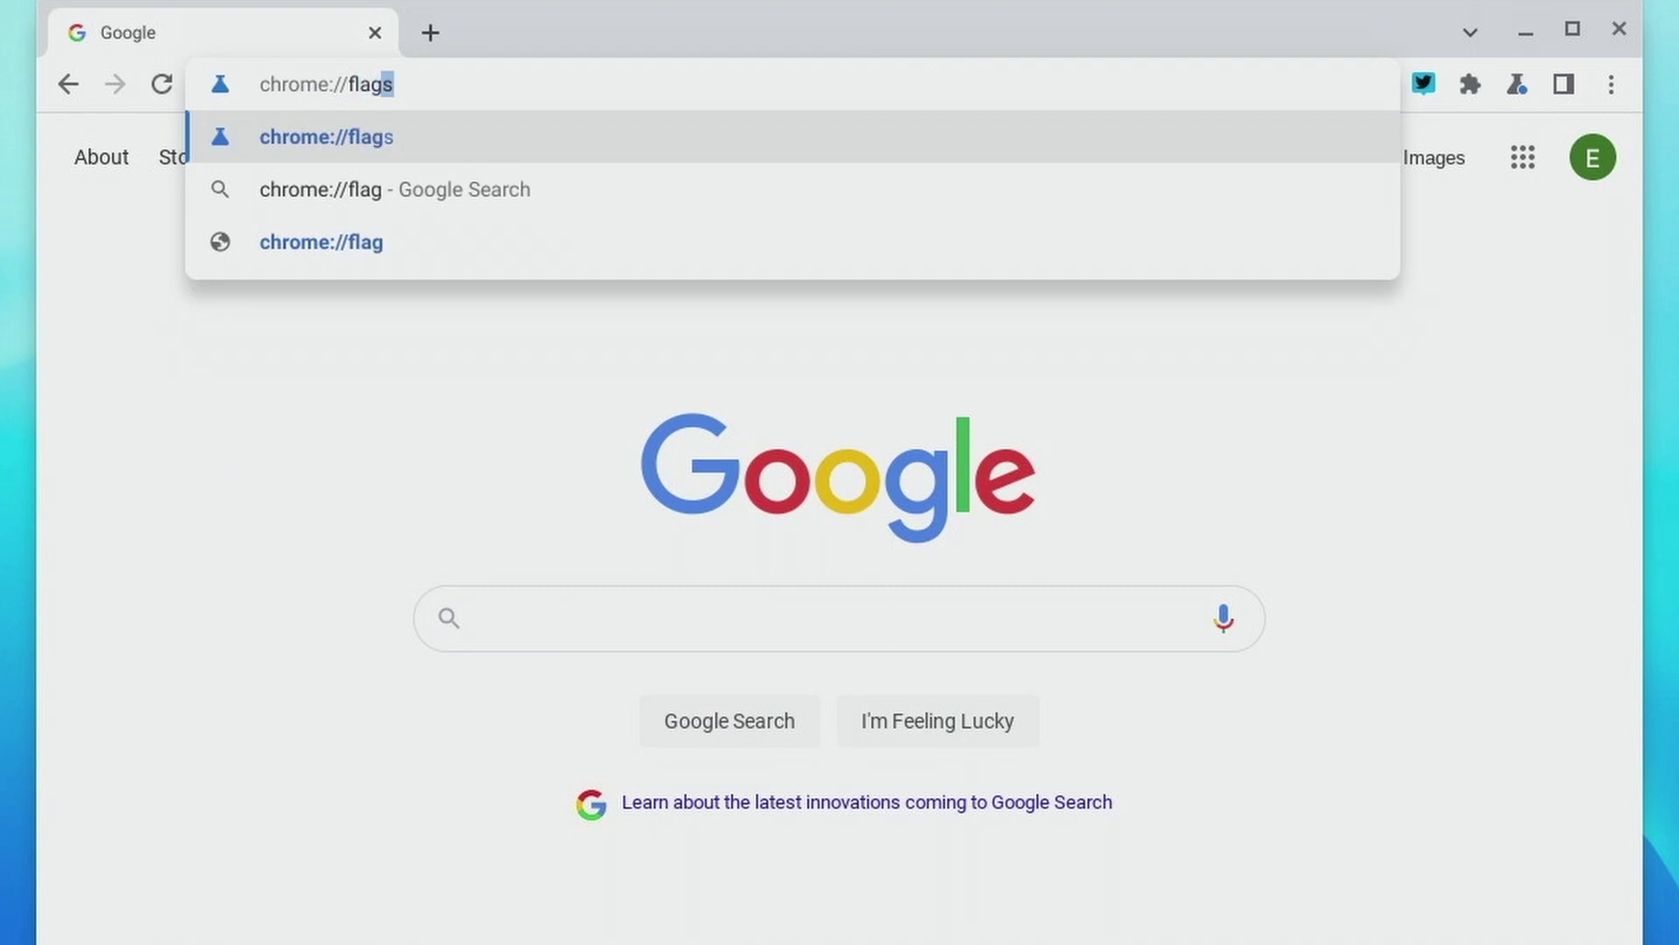
text(s)
key(Return)
drag(883, 4, 1153, 33)
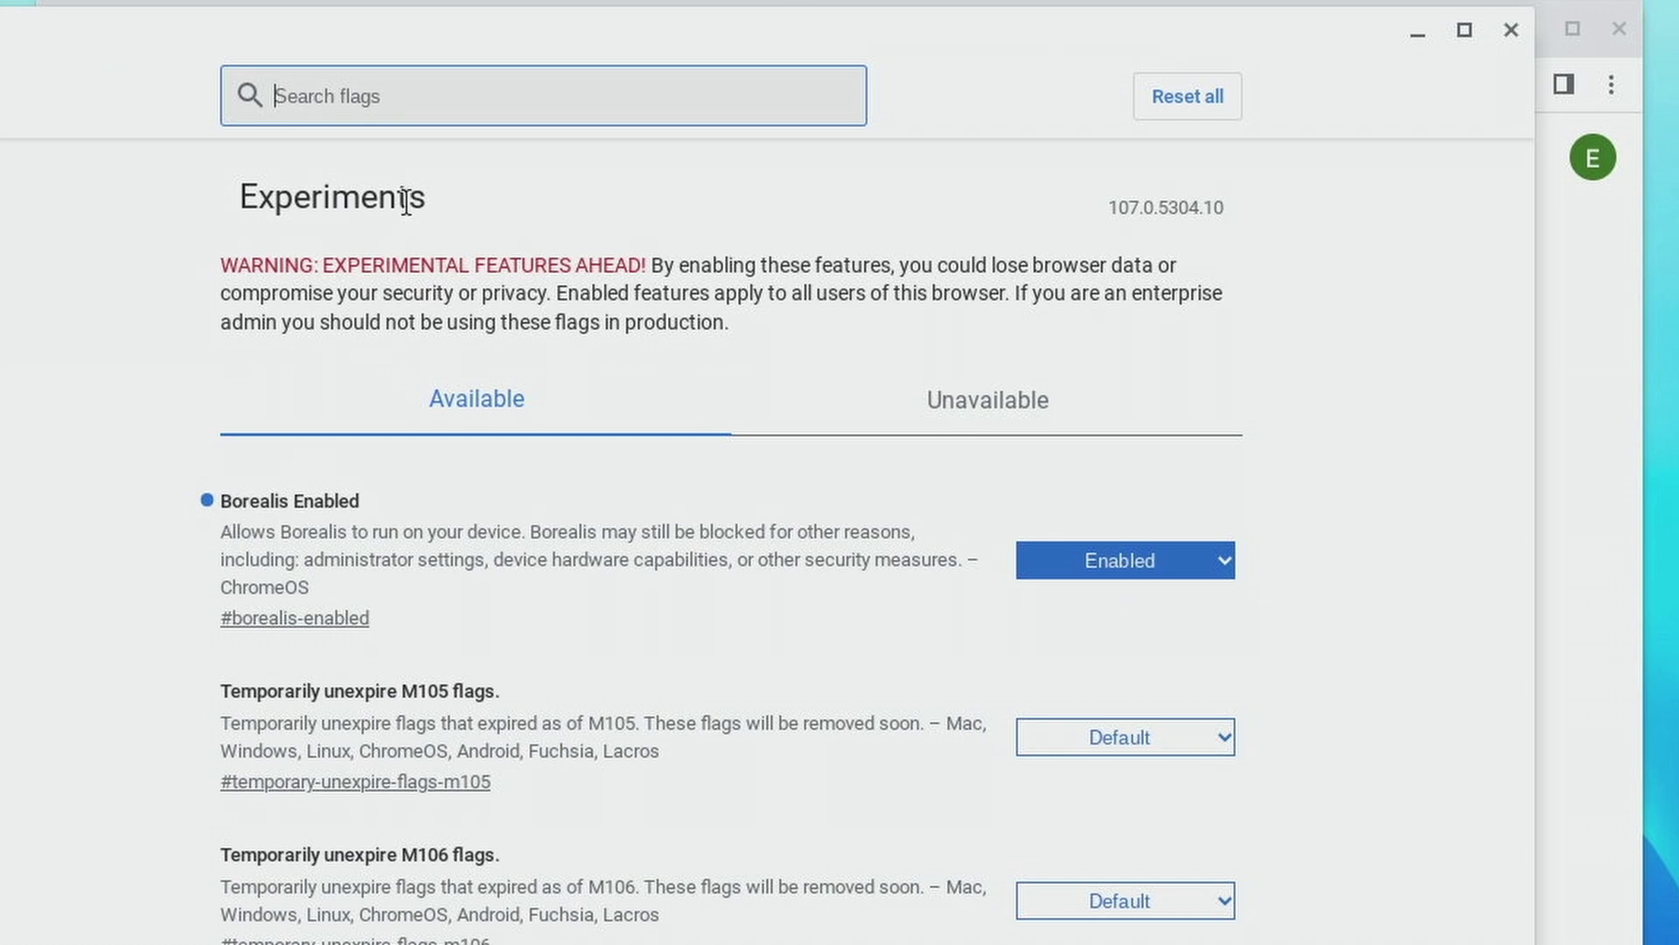
text(bore)
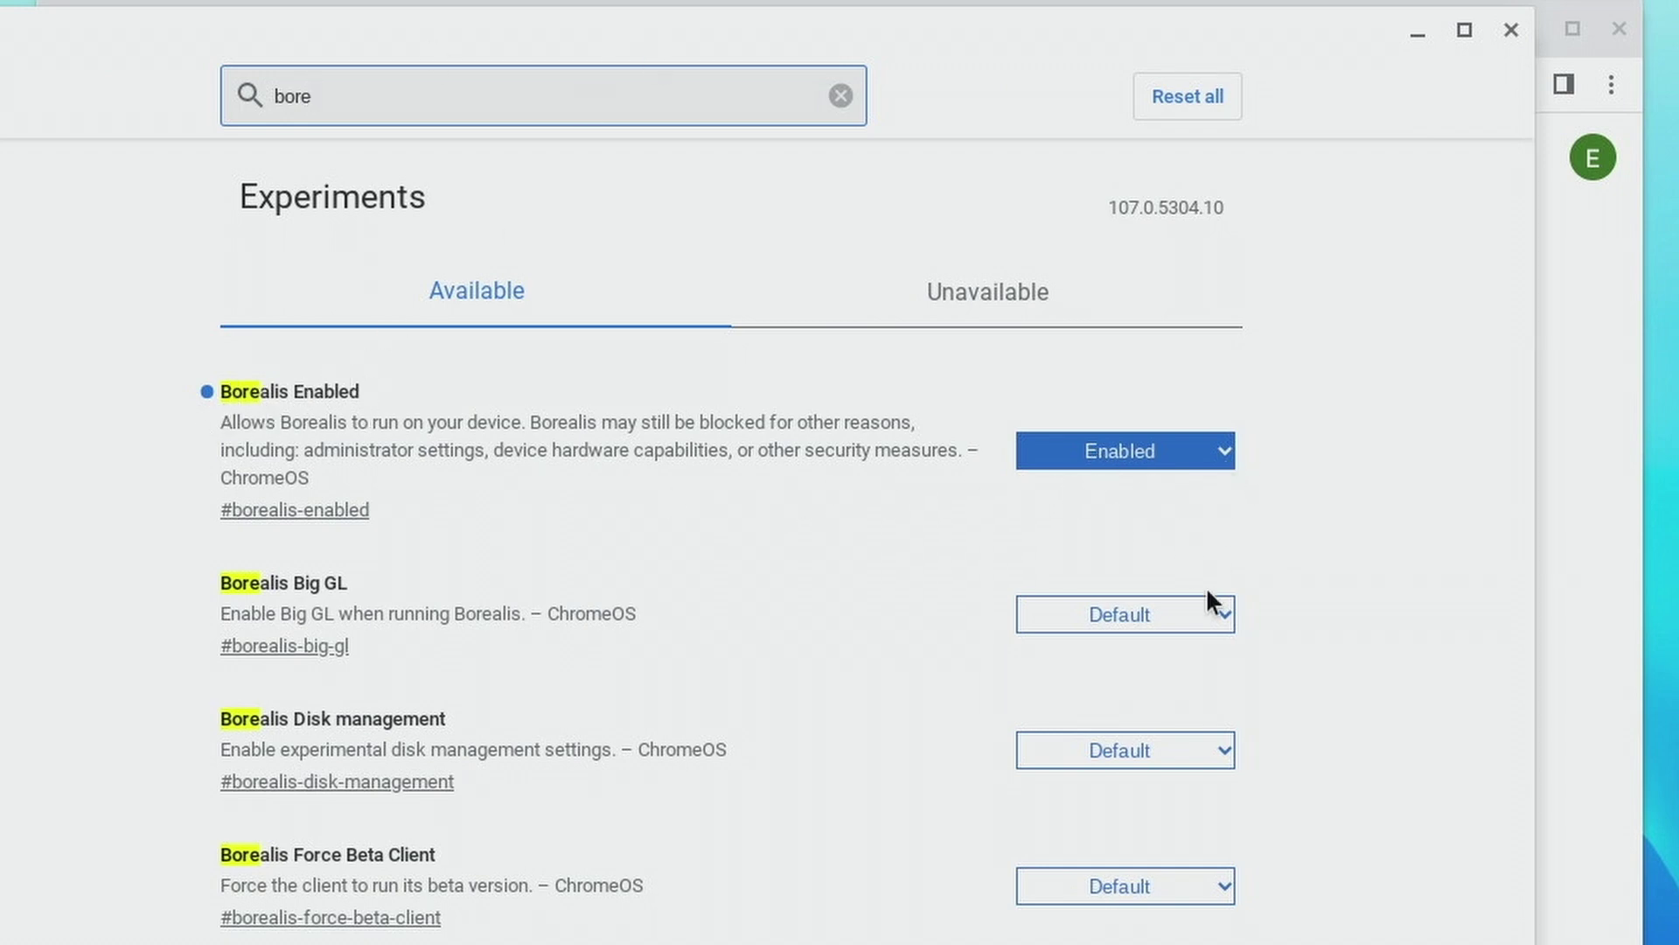
click(1225, 455)
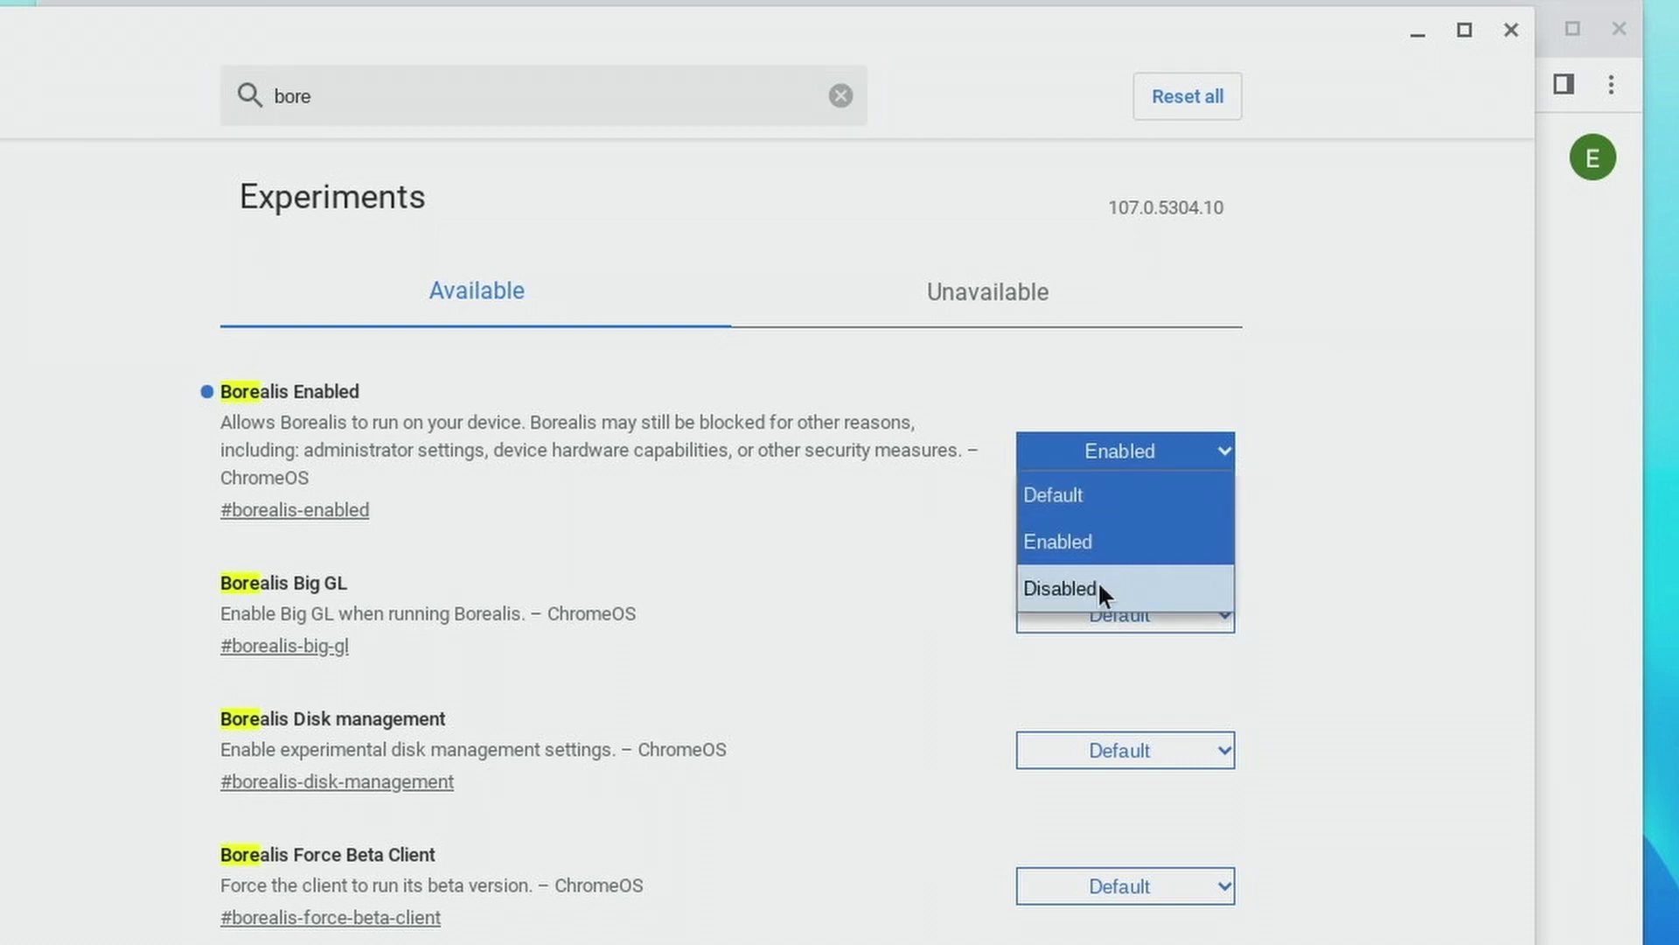
click(1392, 496)
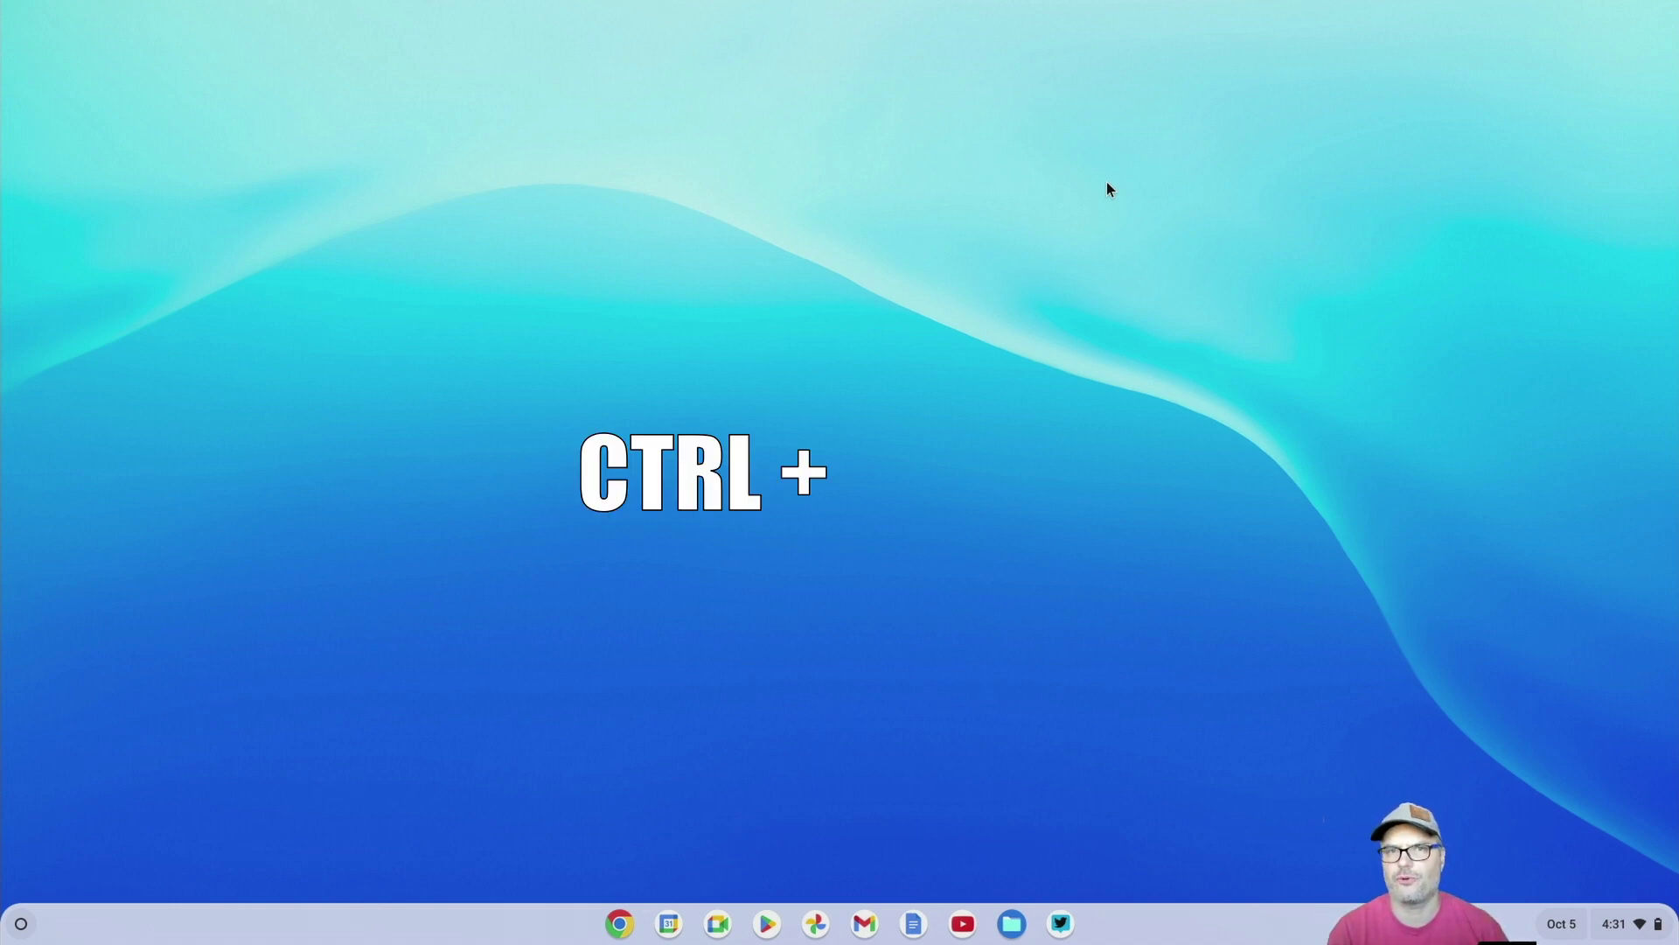
Run the insert_coin command with the access code in the crosh shell.
key(ctrl+alt+t)
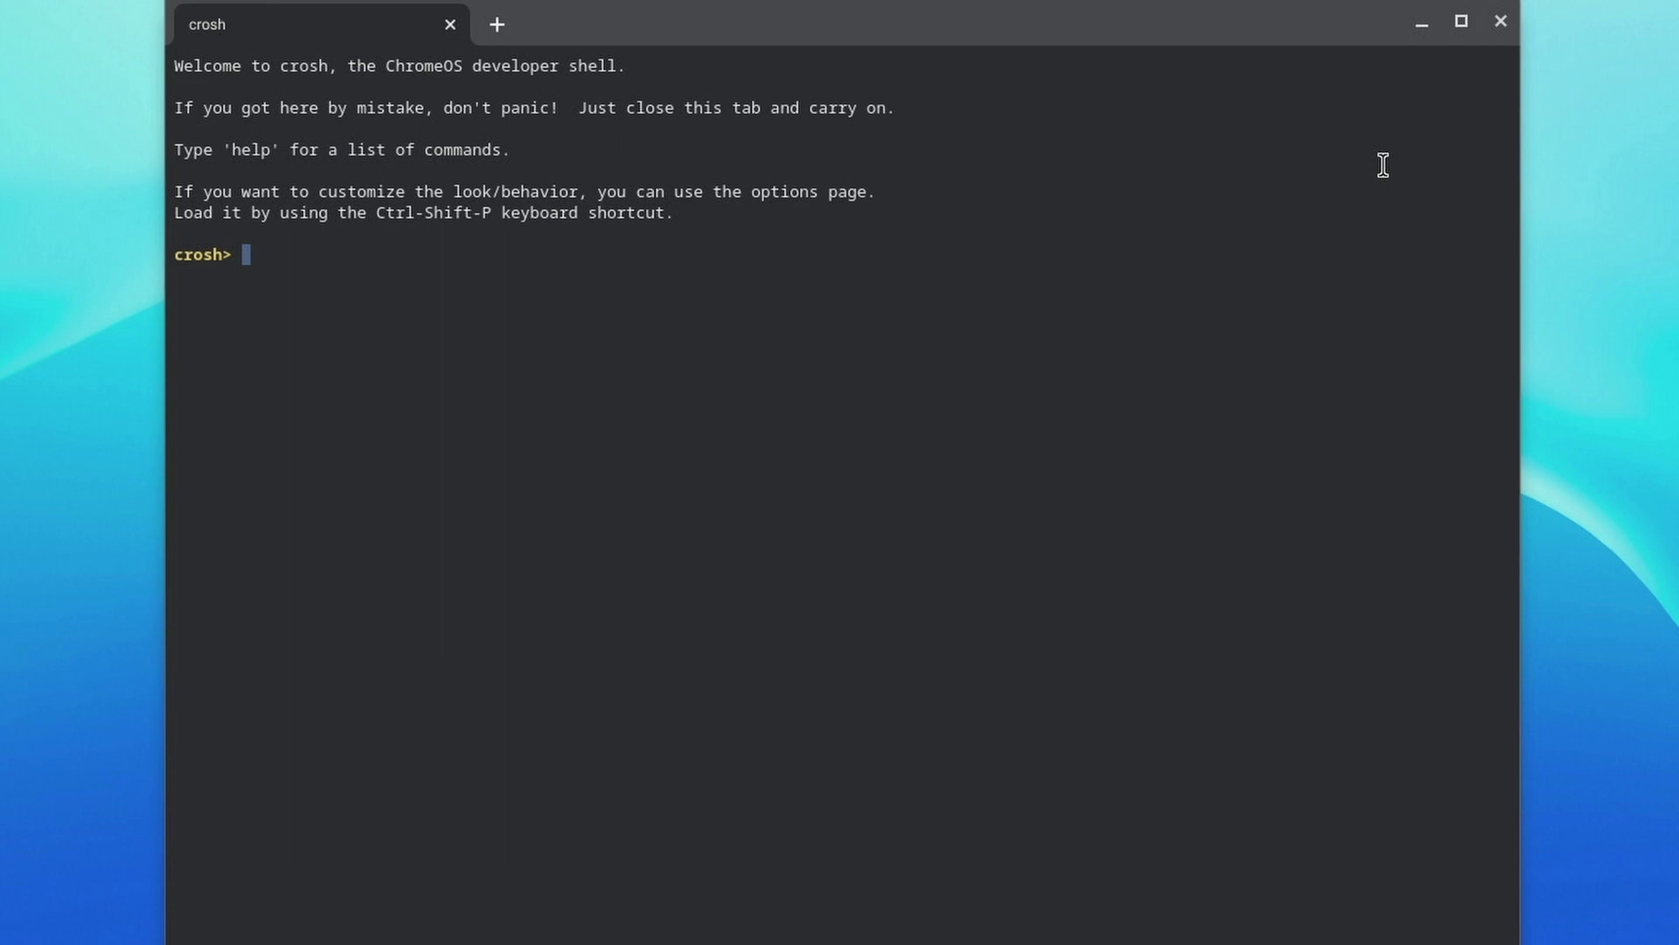
text(insert_coin volteer-J0lkth573FBLGa)
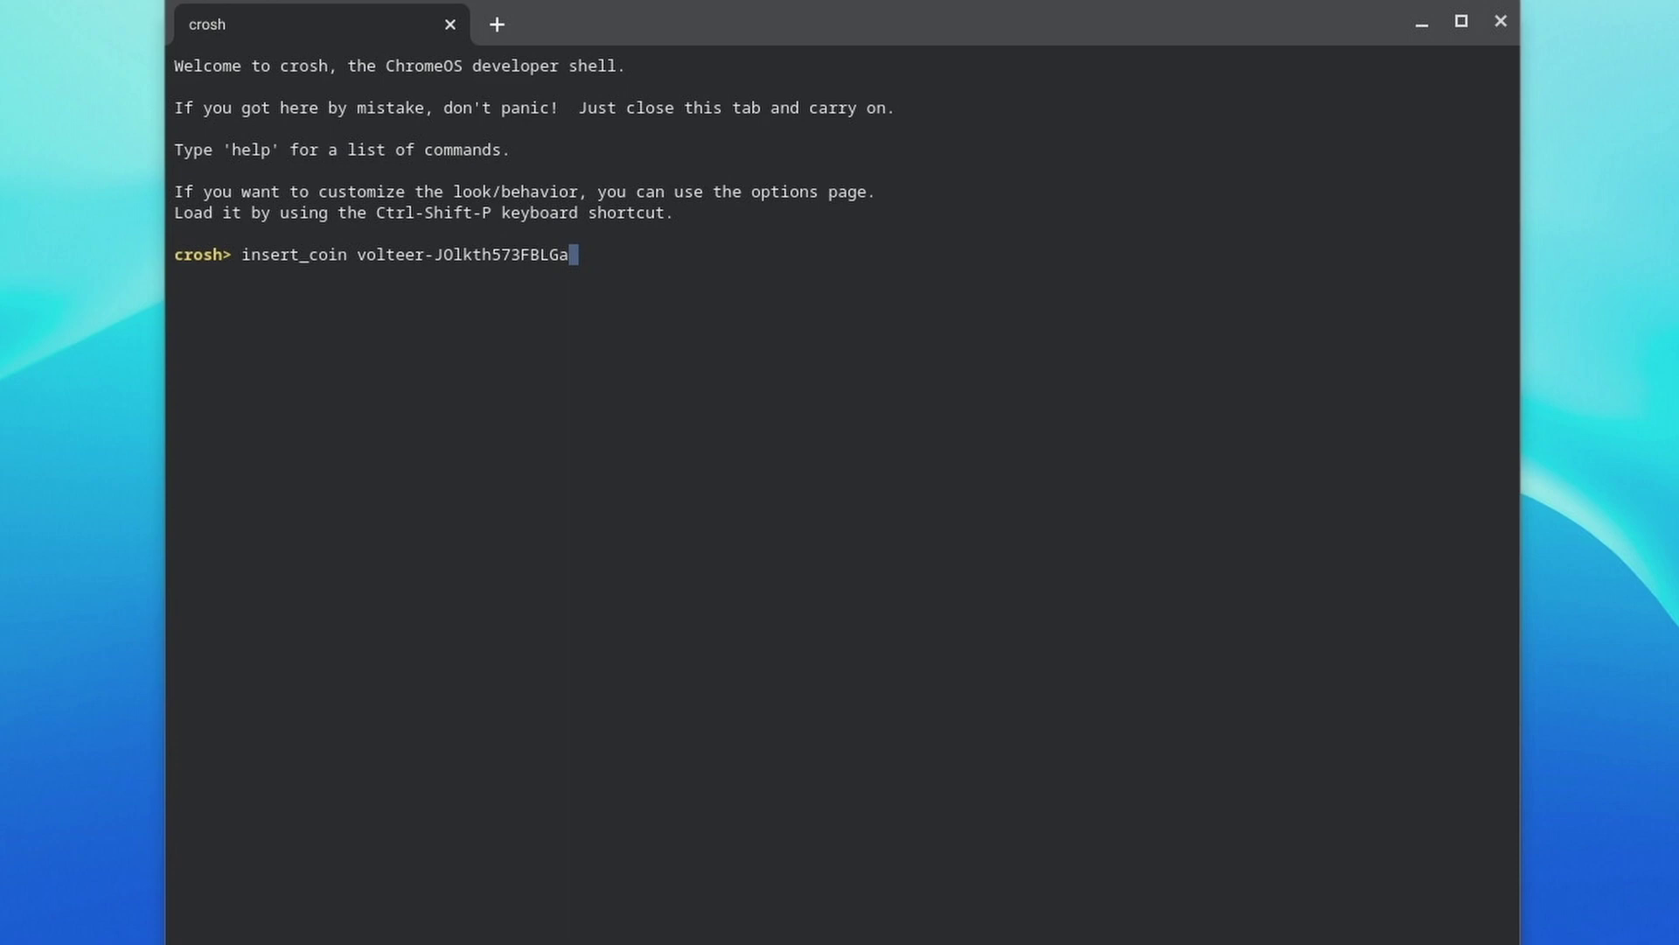
key(Return)
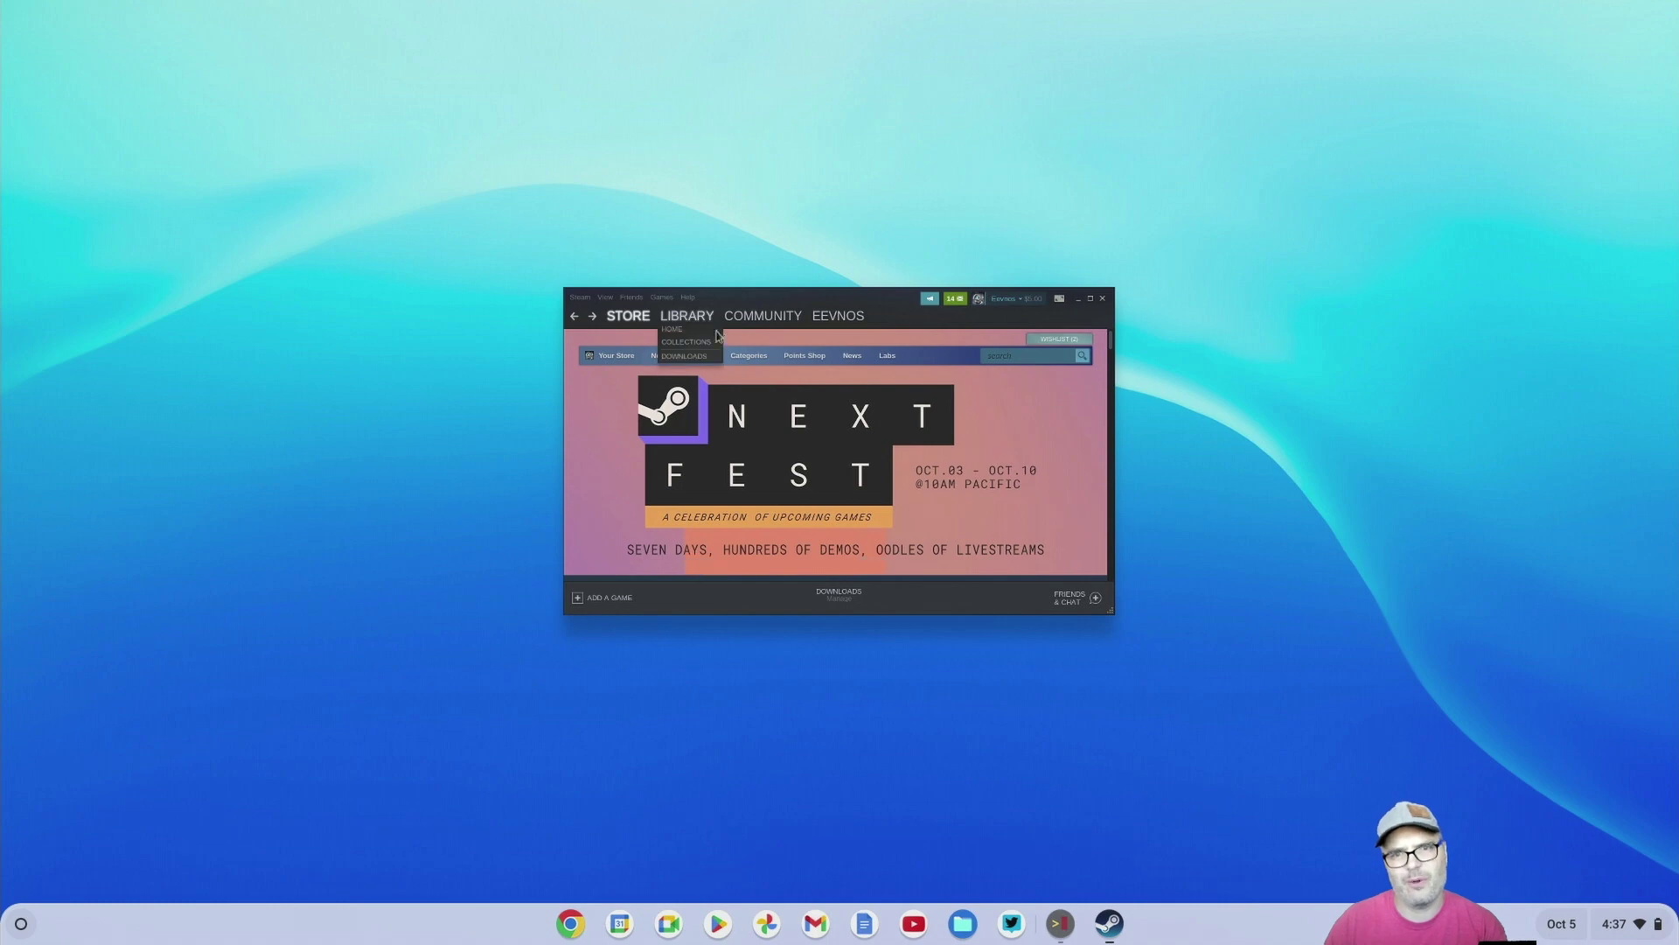
Open the Steam Library and browse the 7 Days to Die, Valheim and No Man's Sky pages.
click(674, 326)
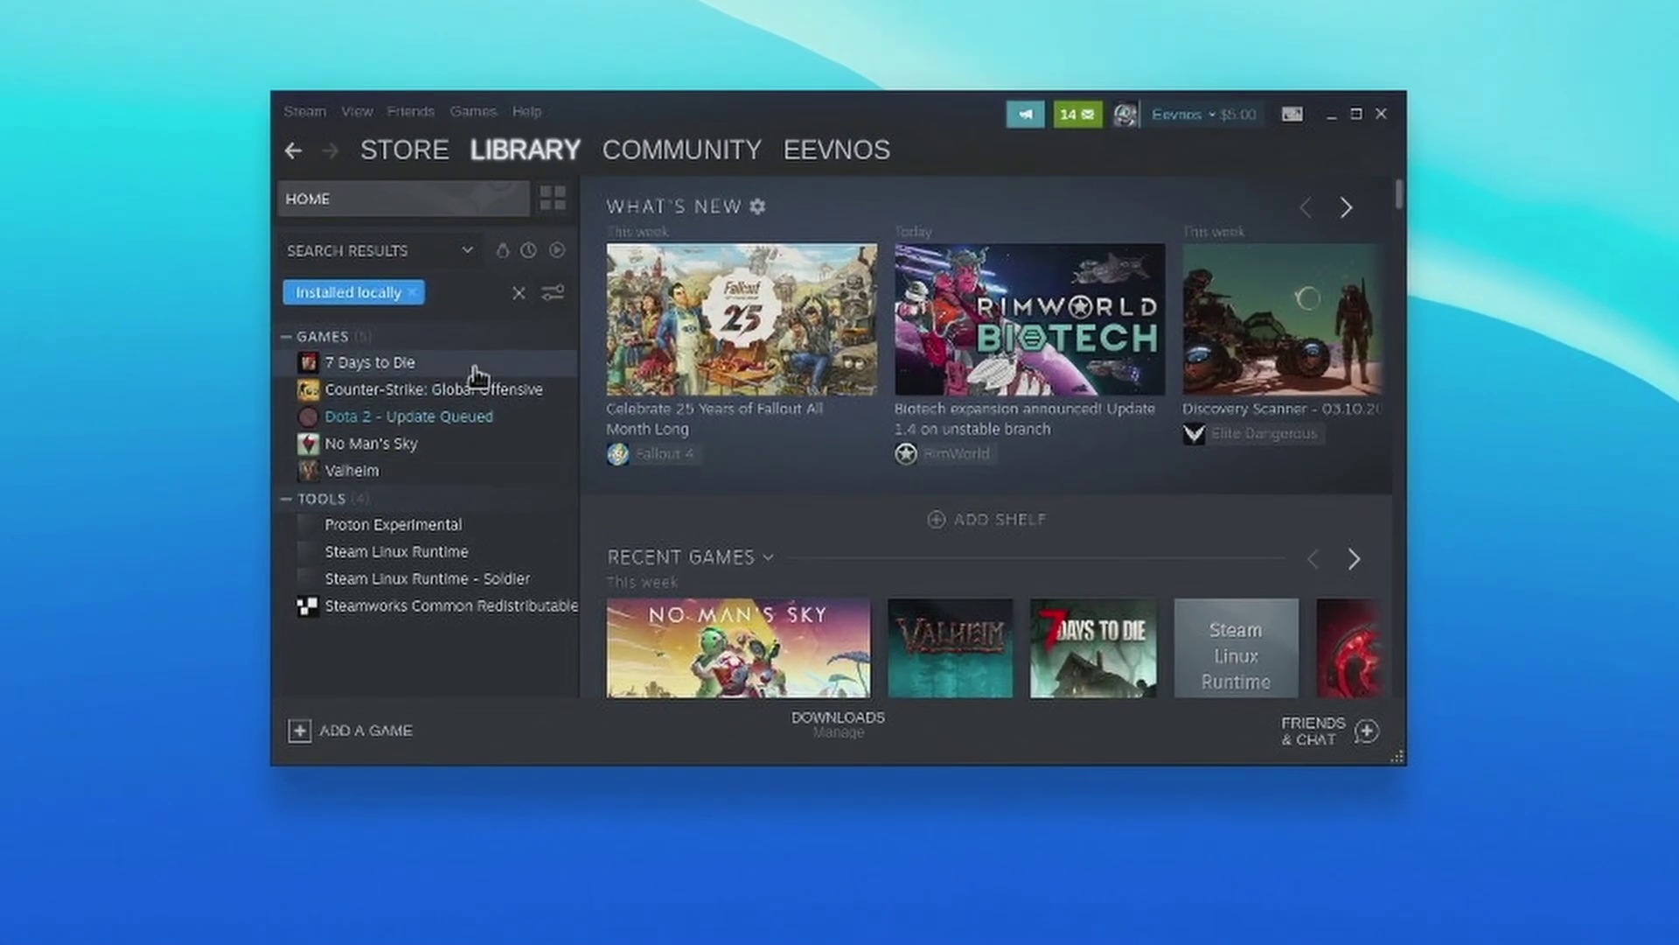
click(410, 374)
click(388, 472)
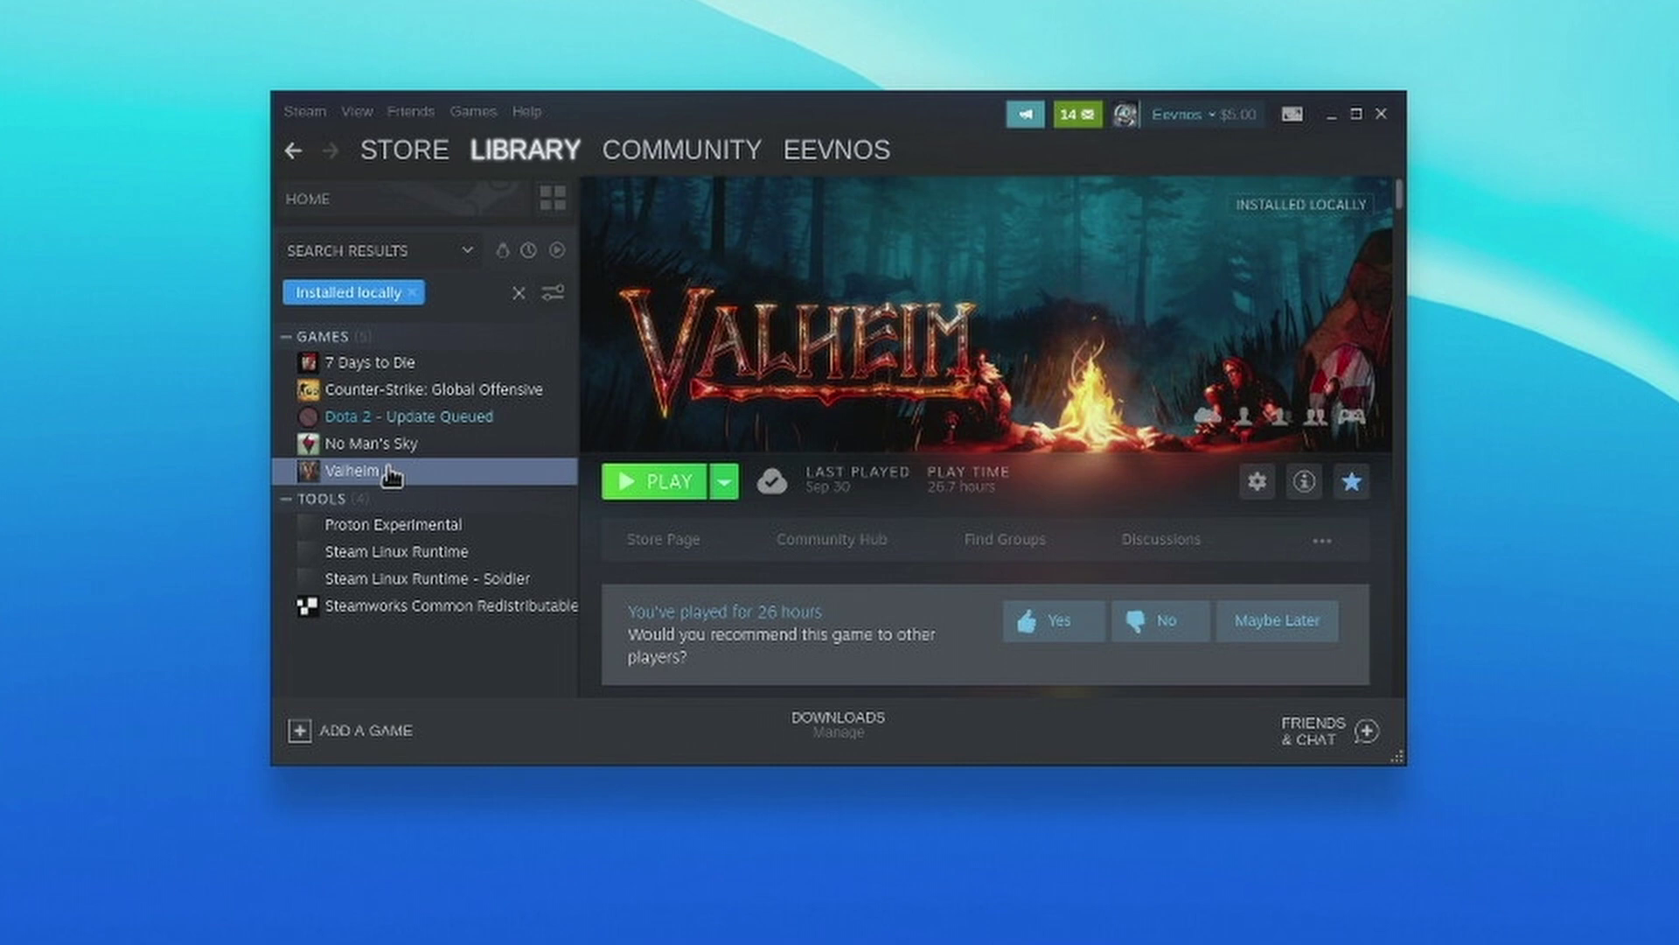
click(417, 453)
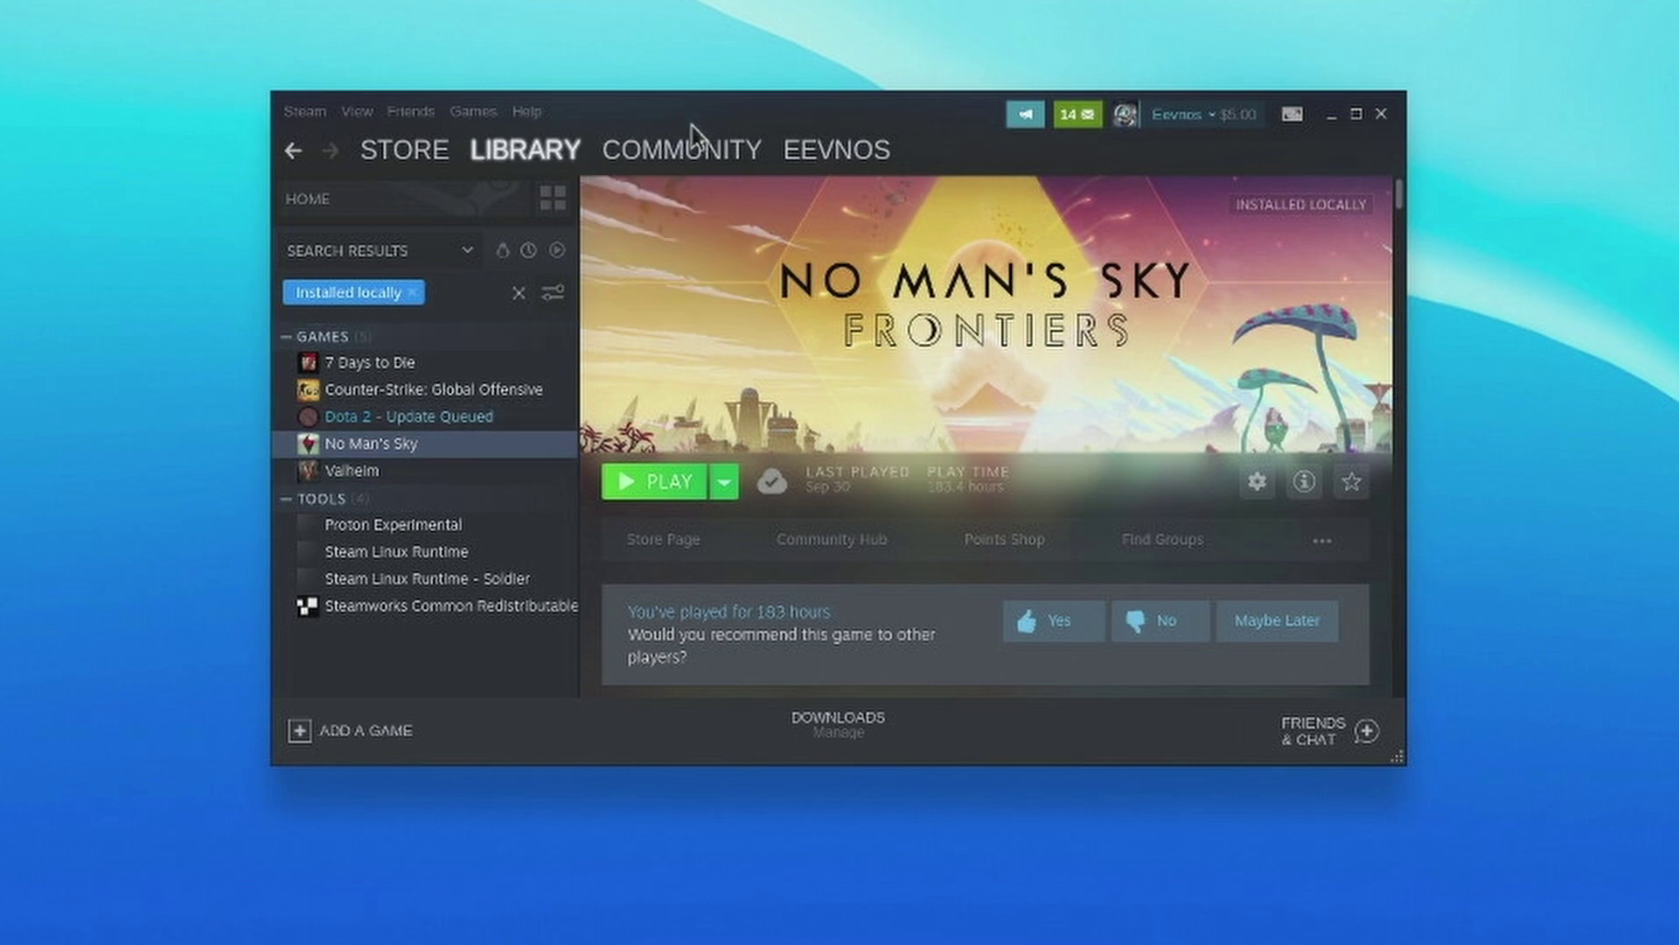
Enable Steam Play for all other titles in Steam Settings, confirm, and restart Steam.
click(303, 120)
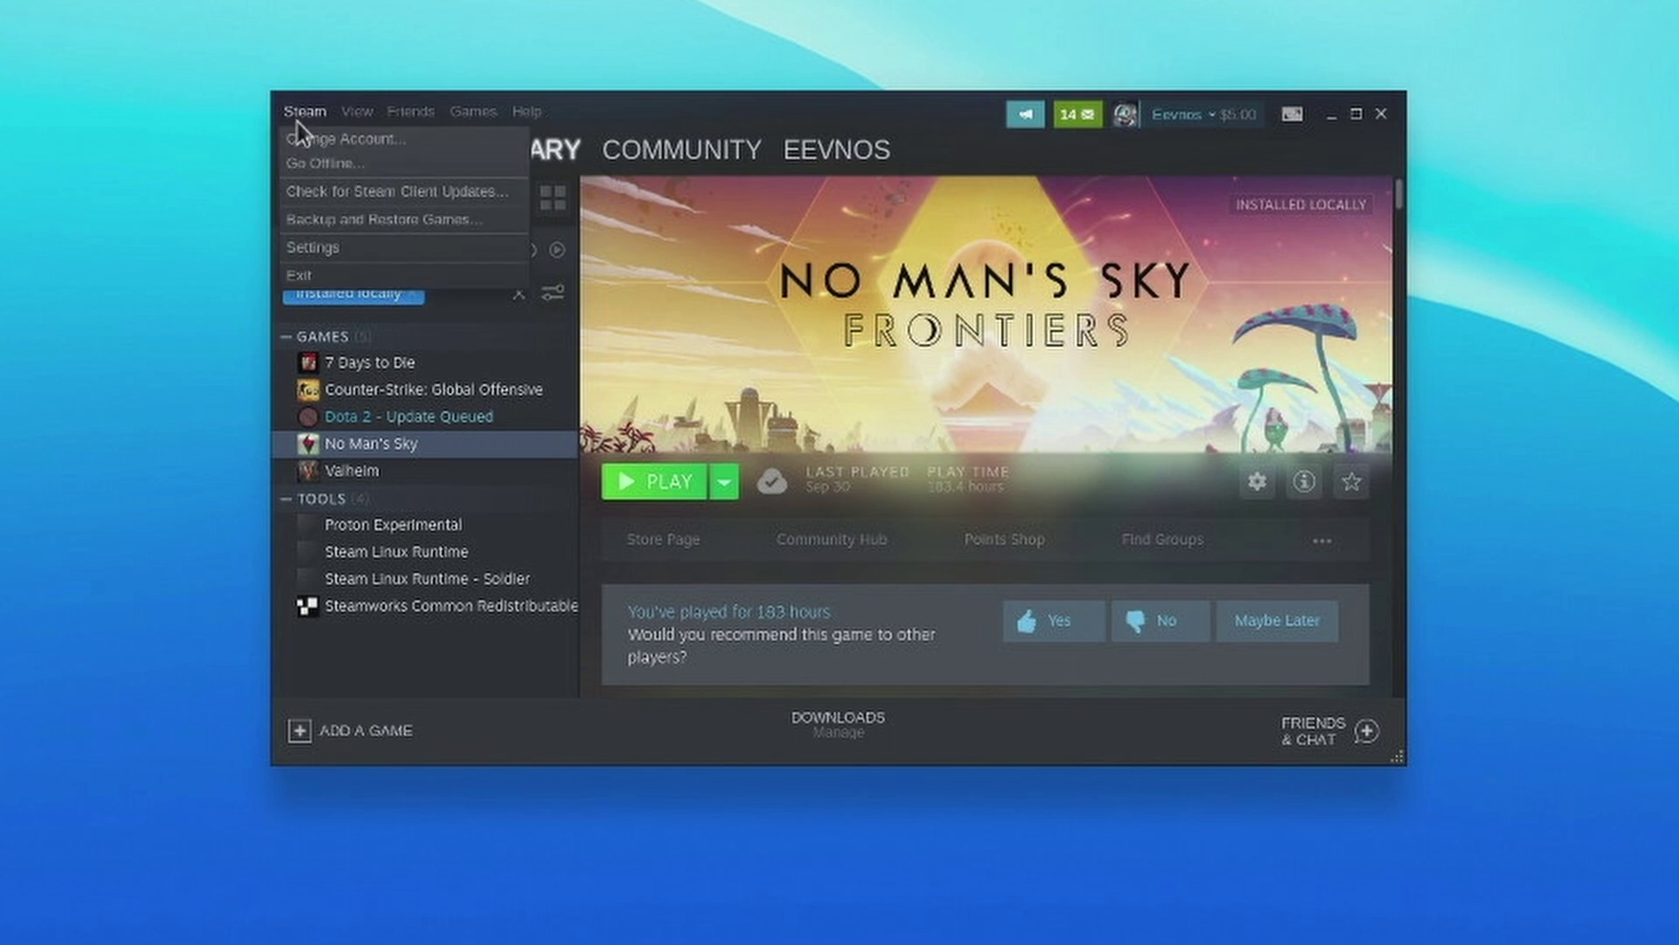
click(306, 250)
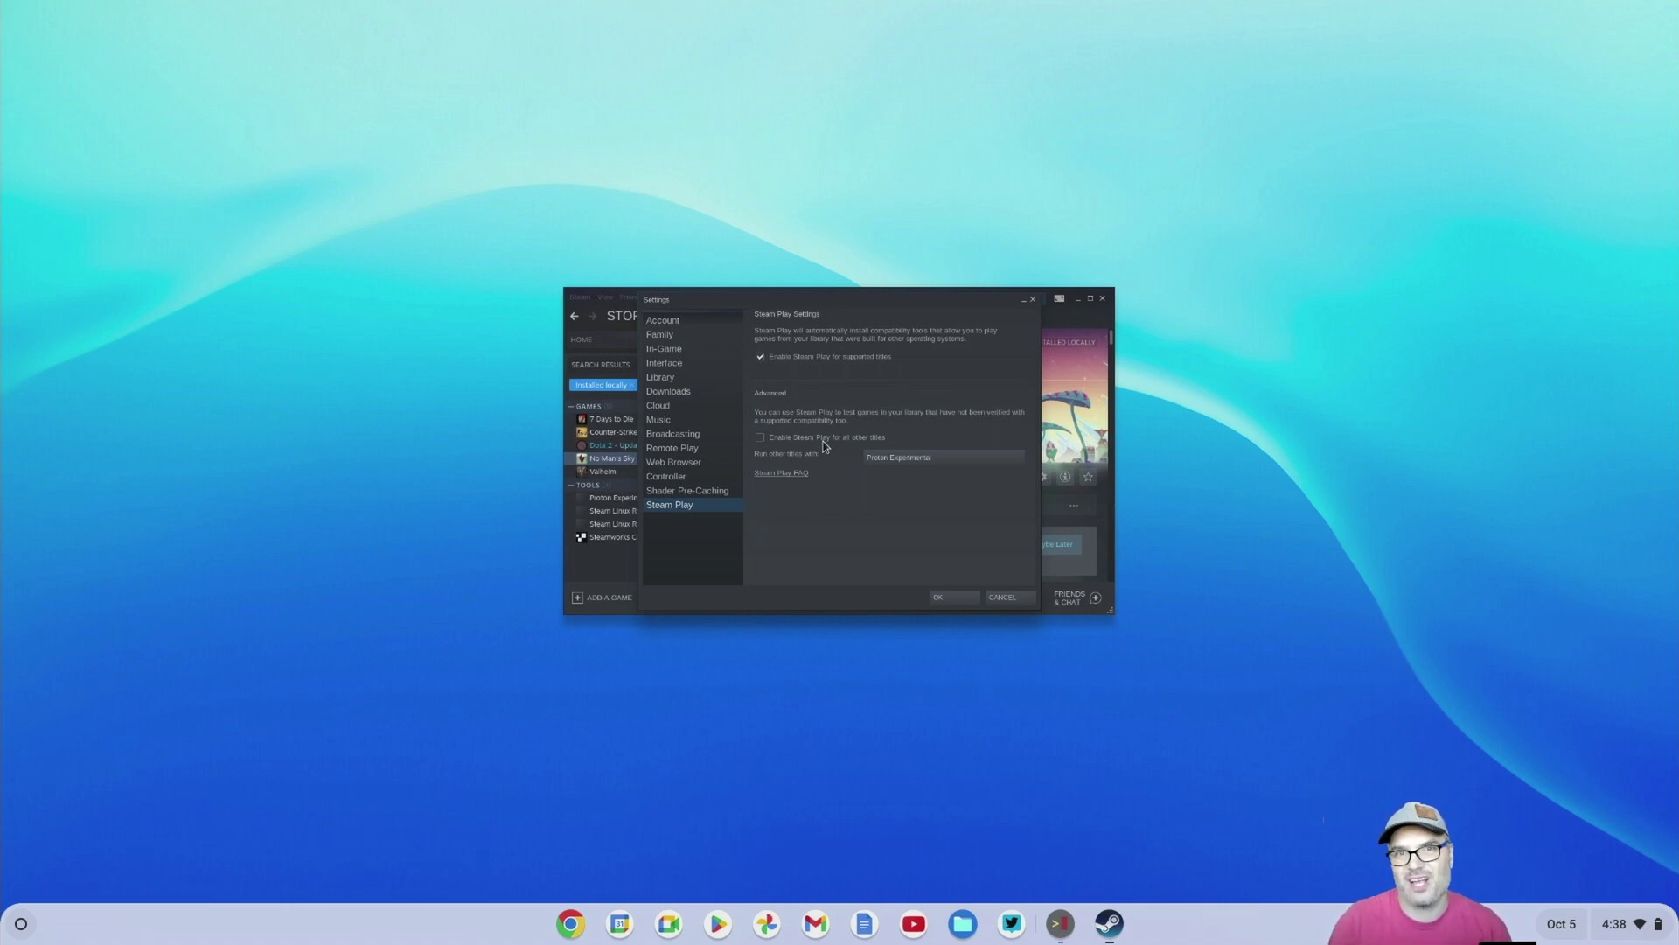
click(772, 445)
click(955, 598)
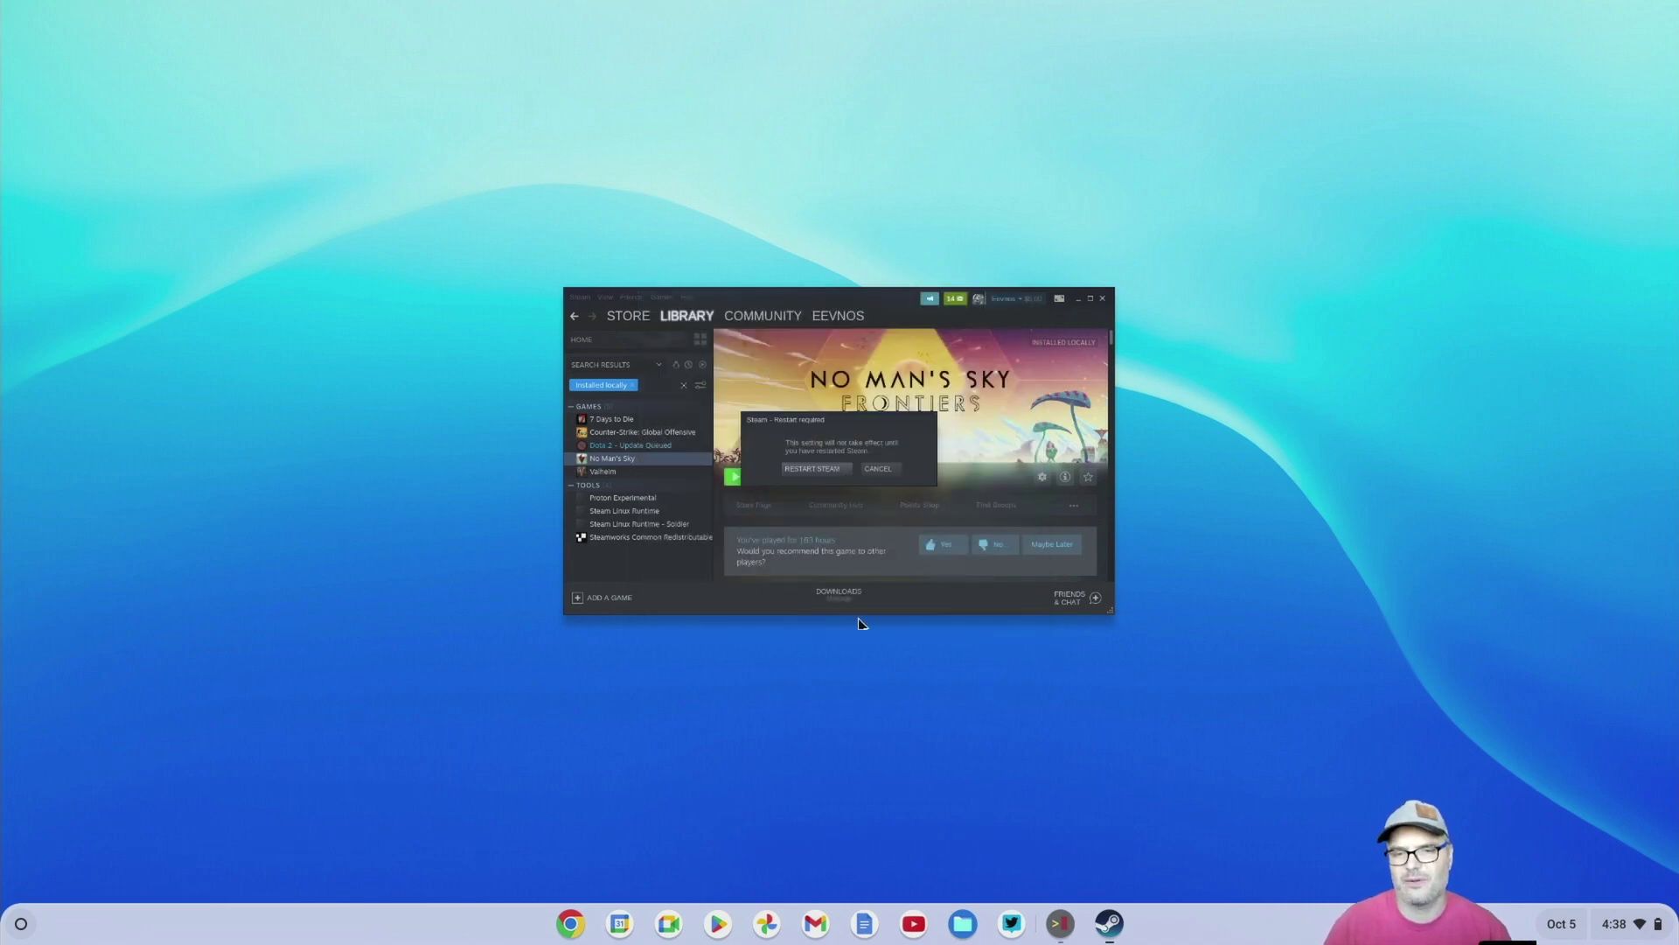
click(812, 470)
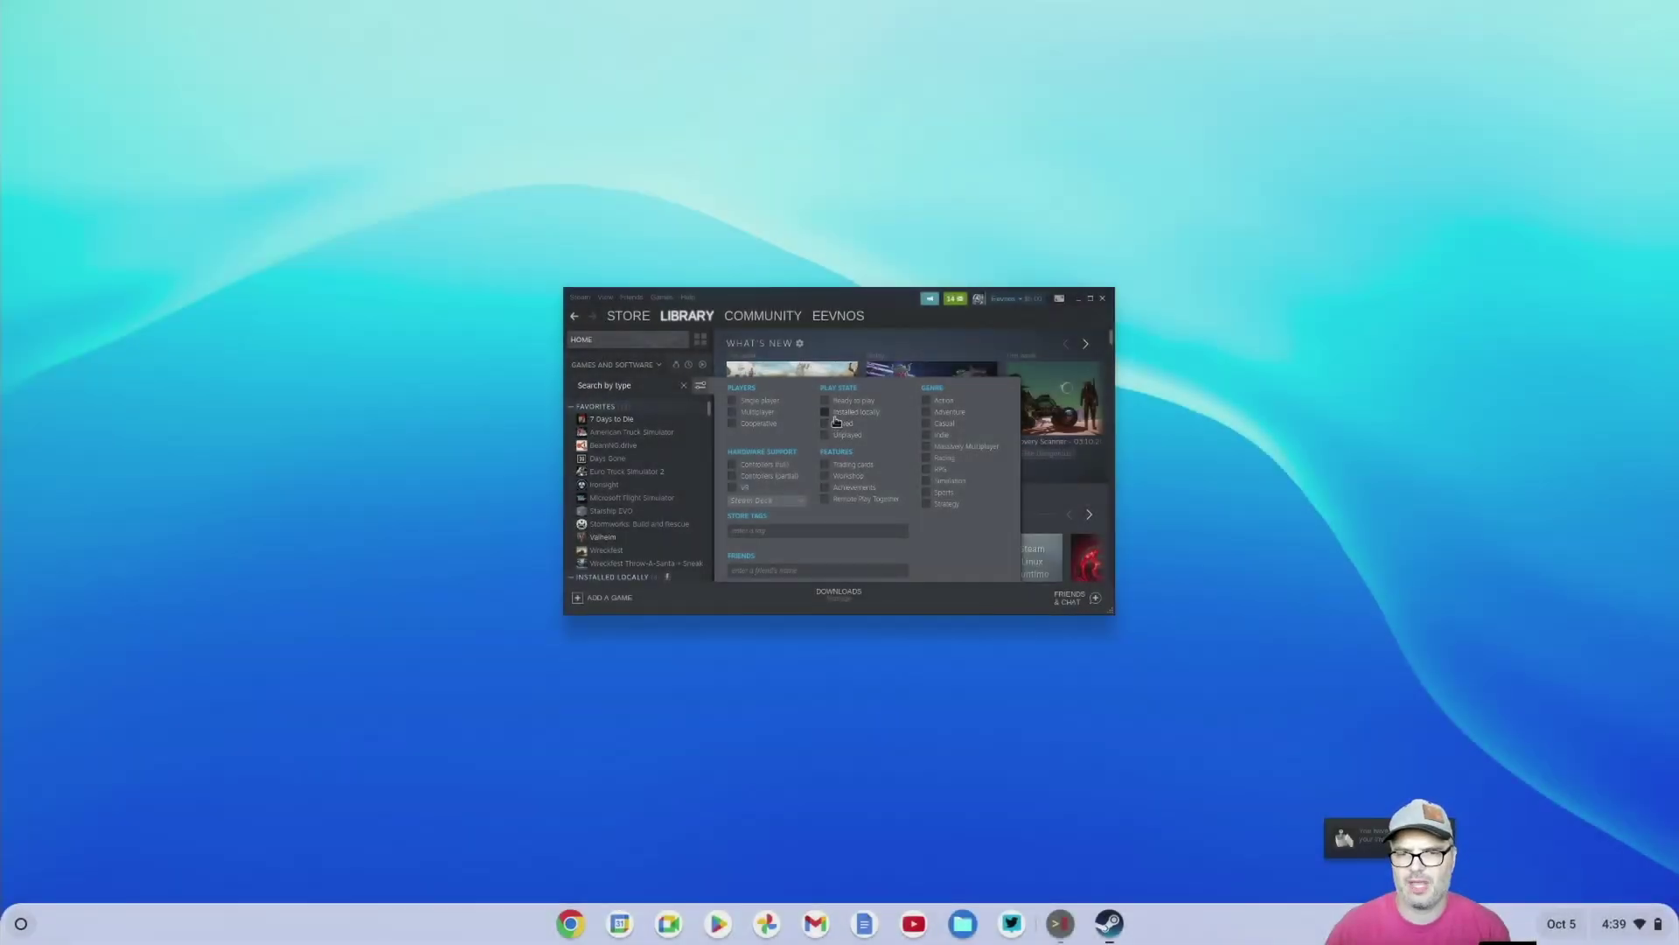
Filter the library to installed games and play Valheim with its default launch option.
click(838, 412)
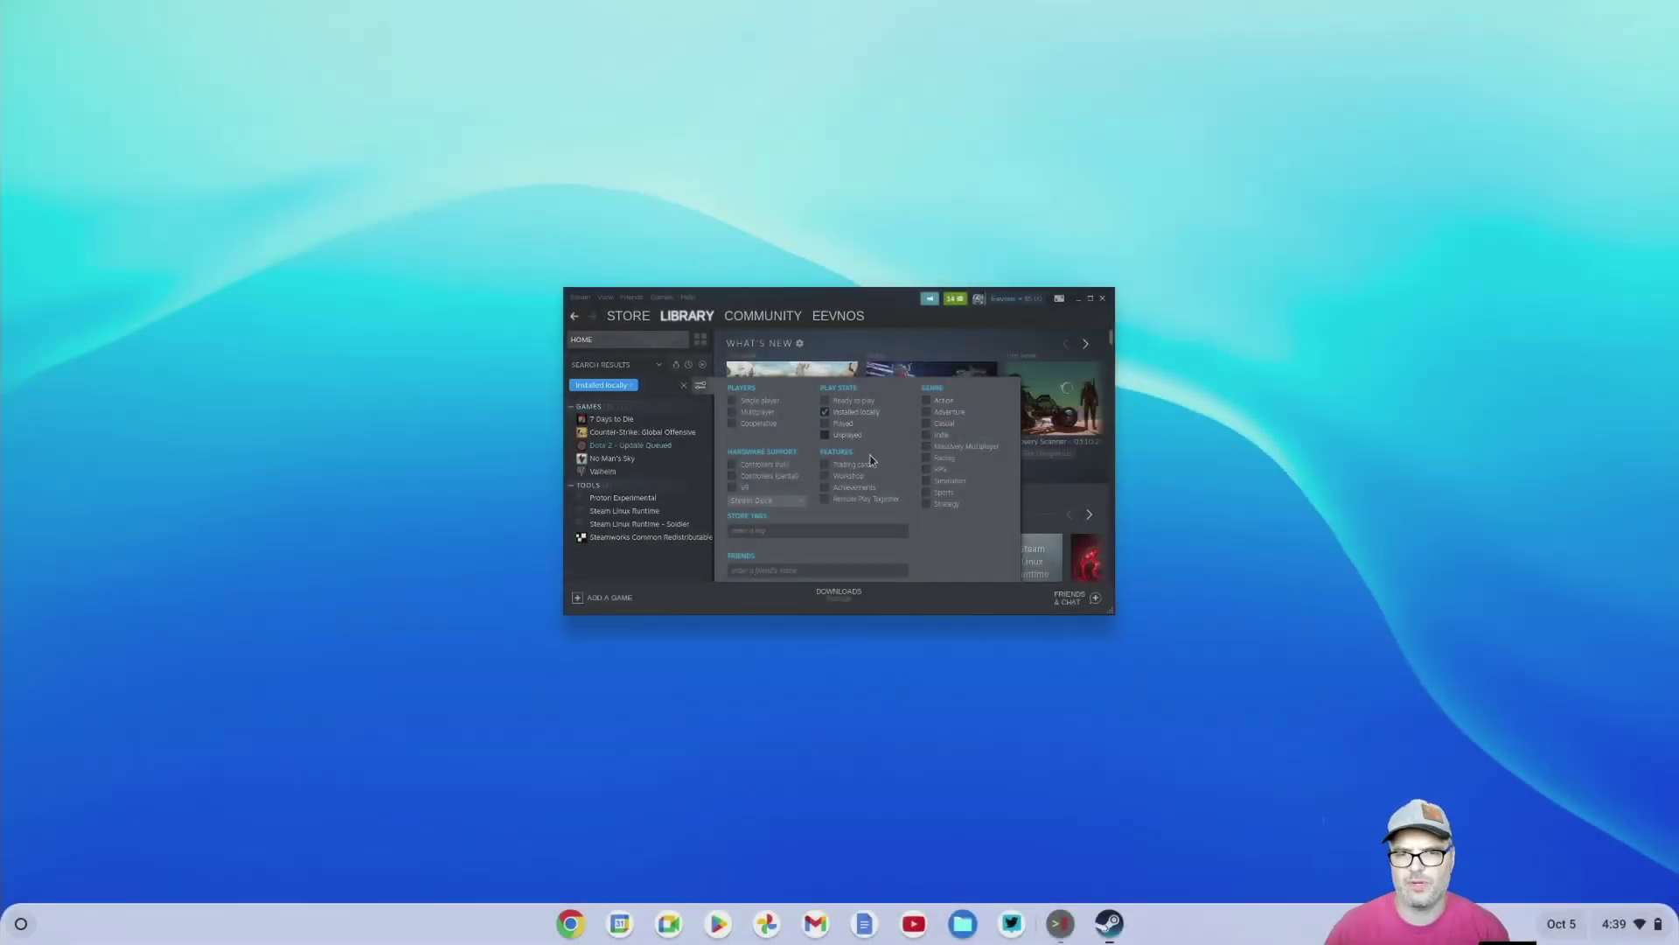
click(612, 473)
click(647, 472)
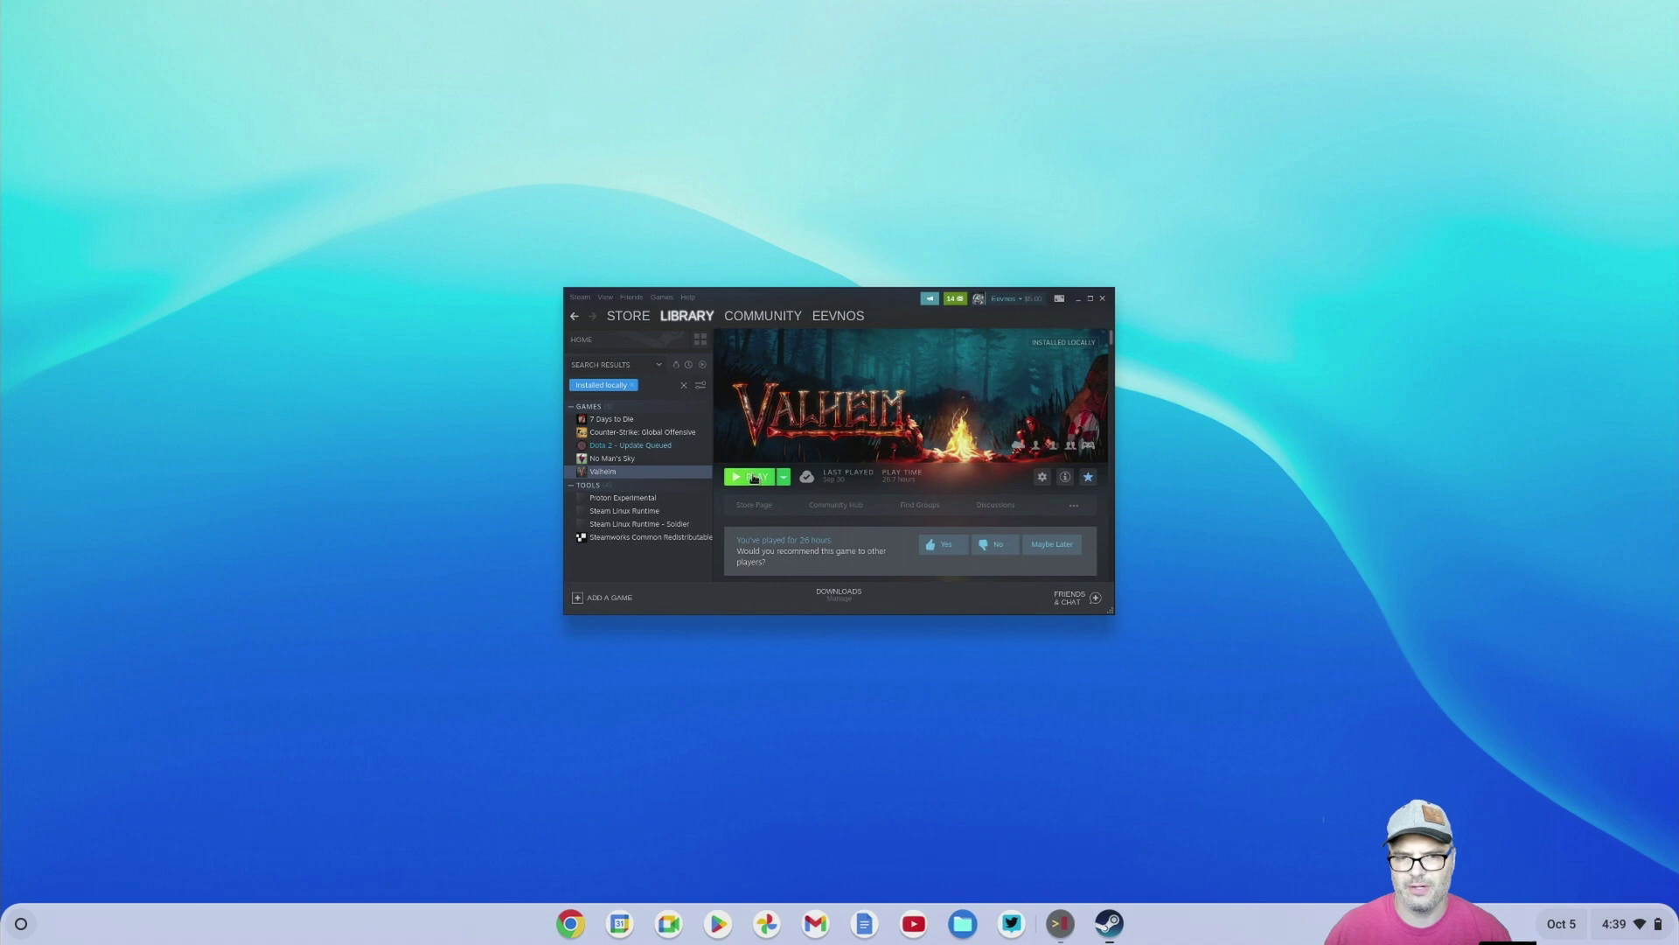
click(753, 478)
click(858, 493)
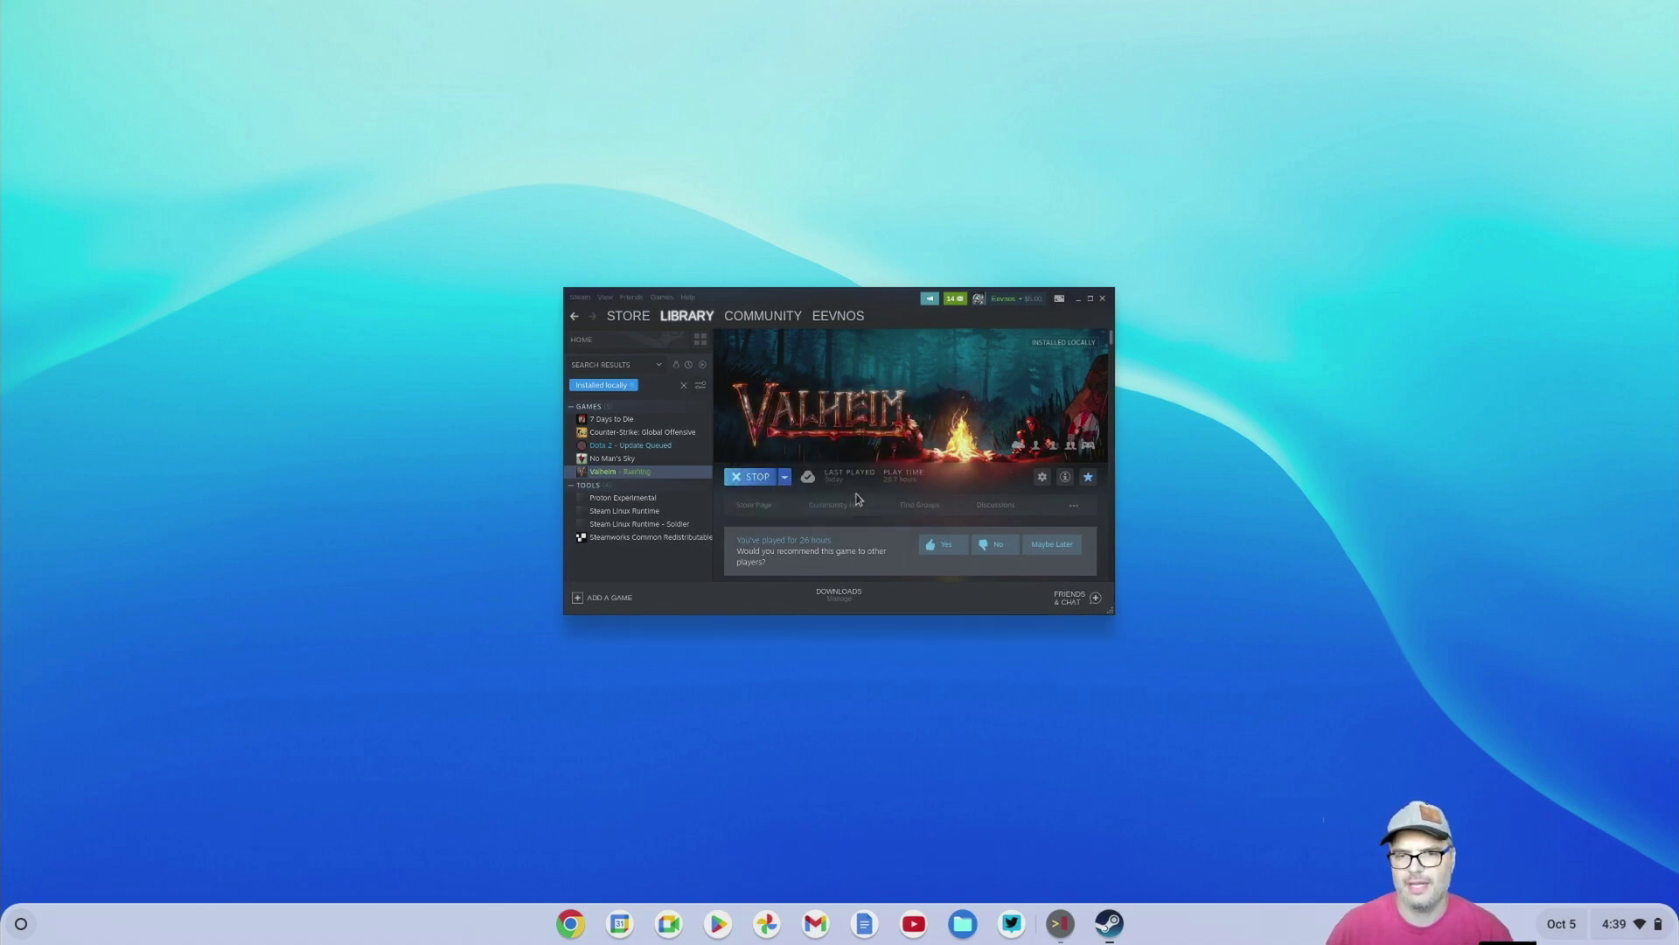